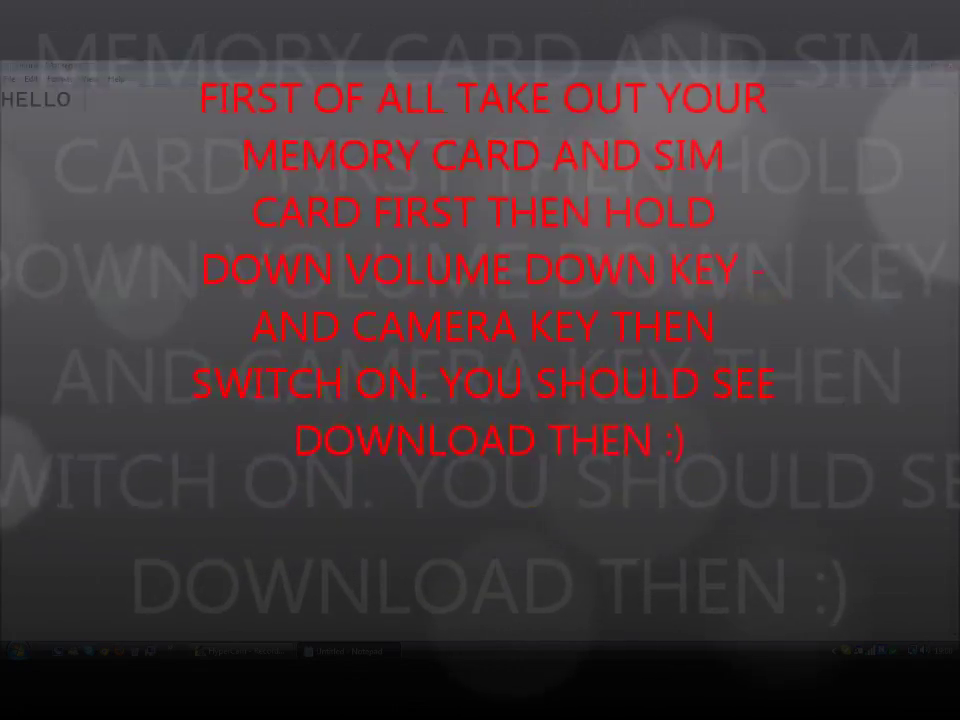
- Write "HELLO TODAY I WILL SHOW YOU HOW TO FLASH YOUR SAMSUNG TOCCO LITE/STAR TO CUSTOM FIRNWARE:)" in the note
type("ILL SHOW YOU ")
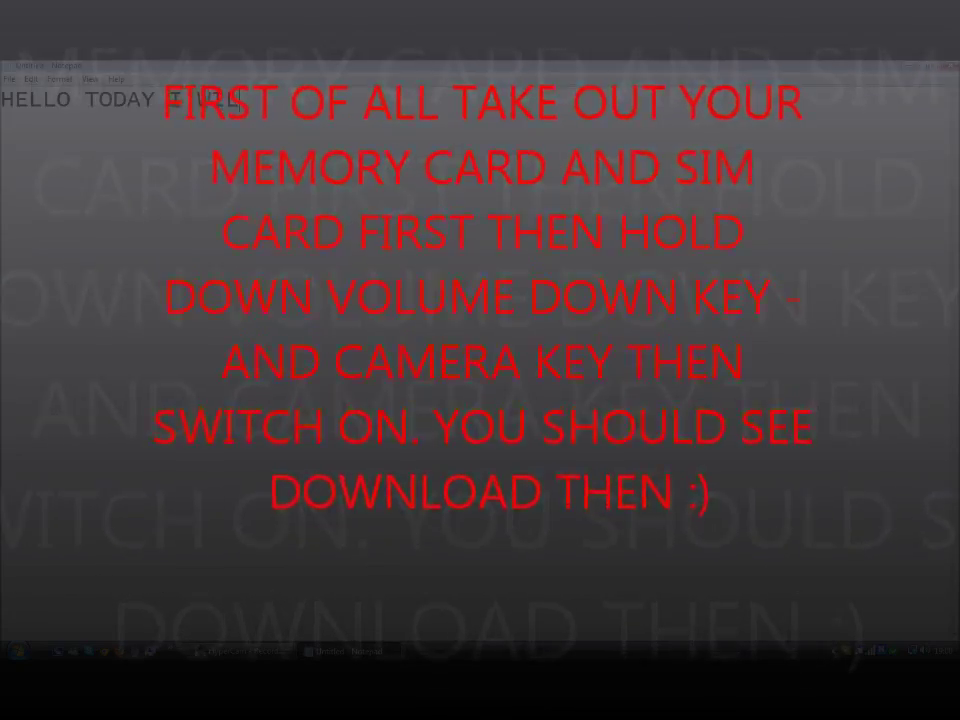
type("HOW TO FLASH YOUR SAMSUNG TOCCO LITE/STAR")
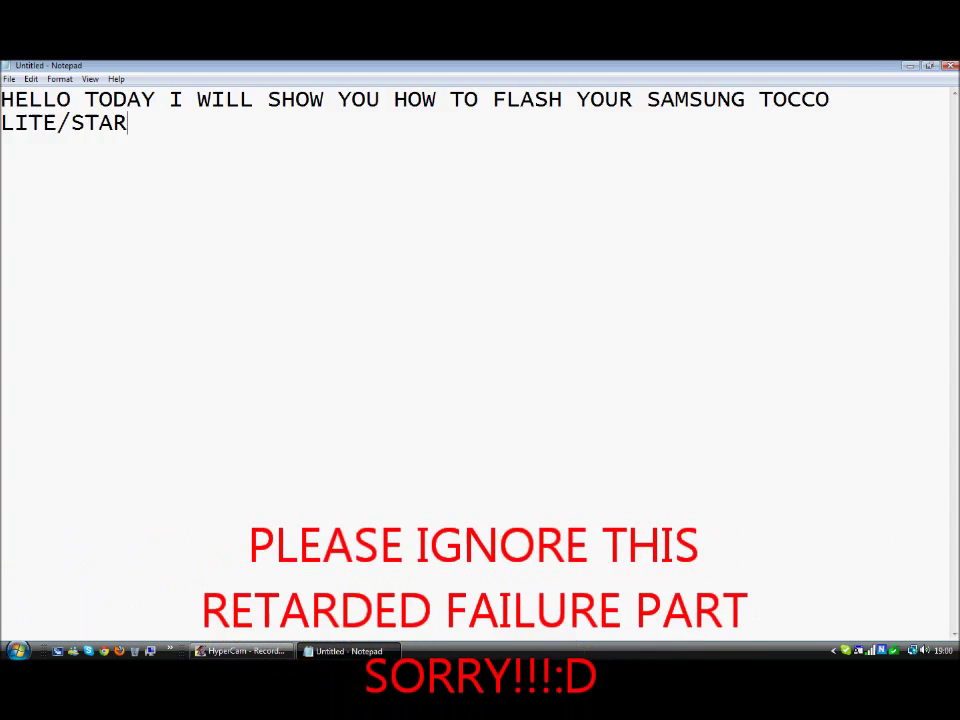
type(" TO CA")
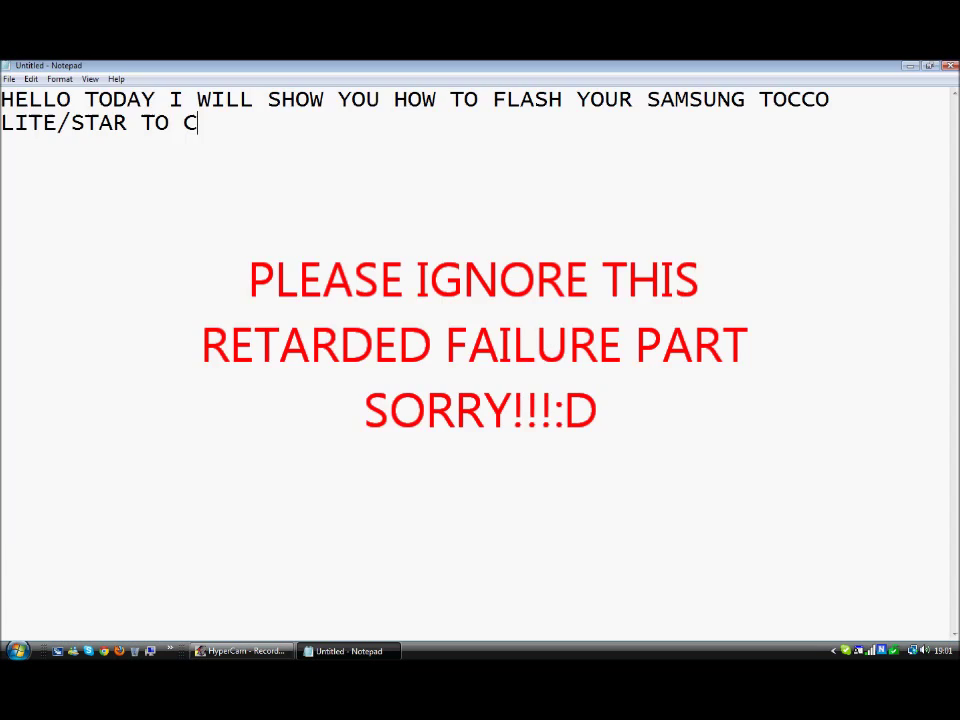
type("STOM FIRNWA")
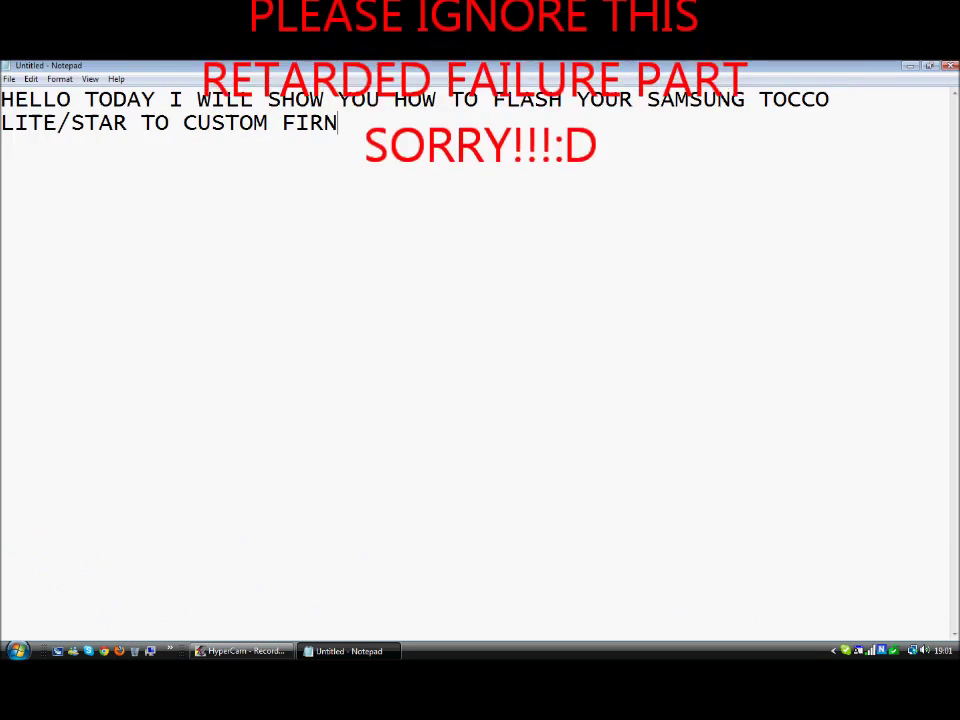
type("RE:0")
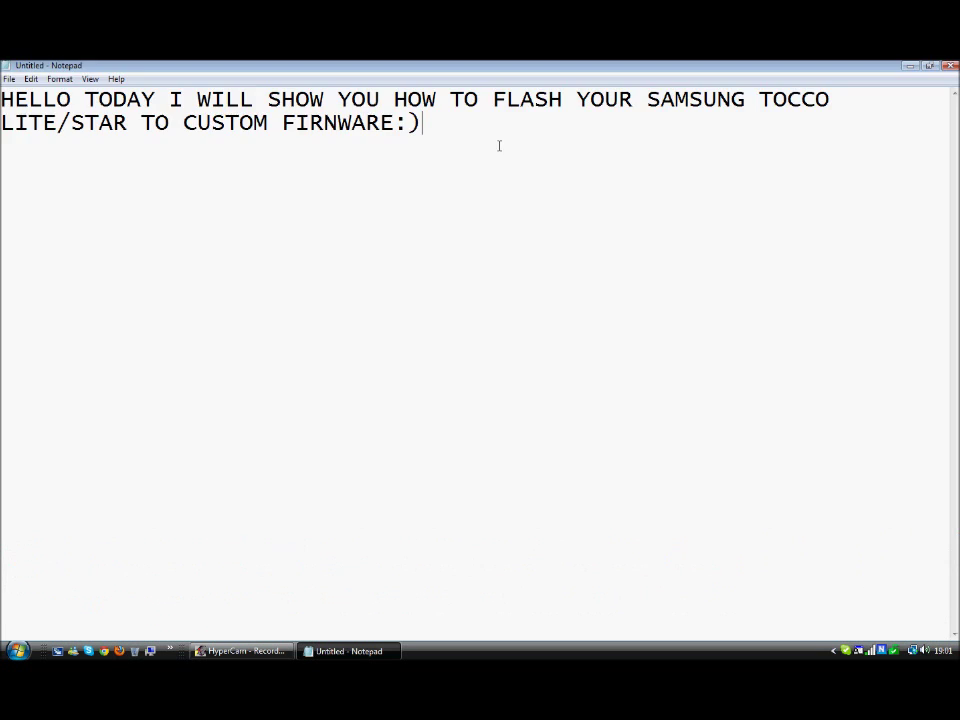
- Close the note without saving it and start a new blank note in Notepad
left_click(950, 65)
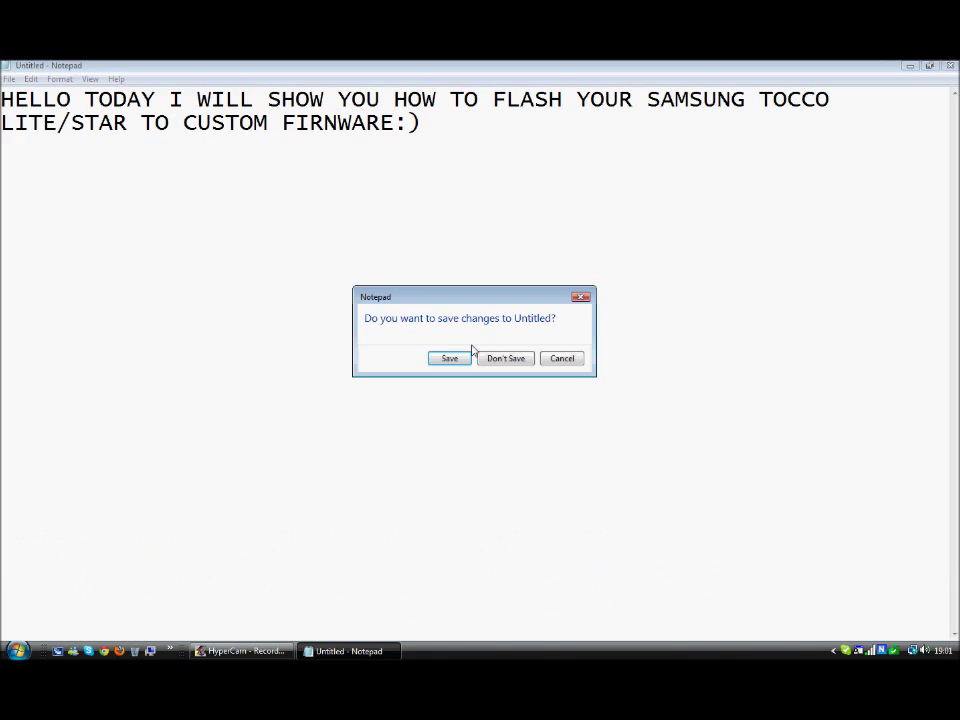
left_click(486, 359)
key("super")
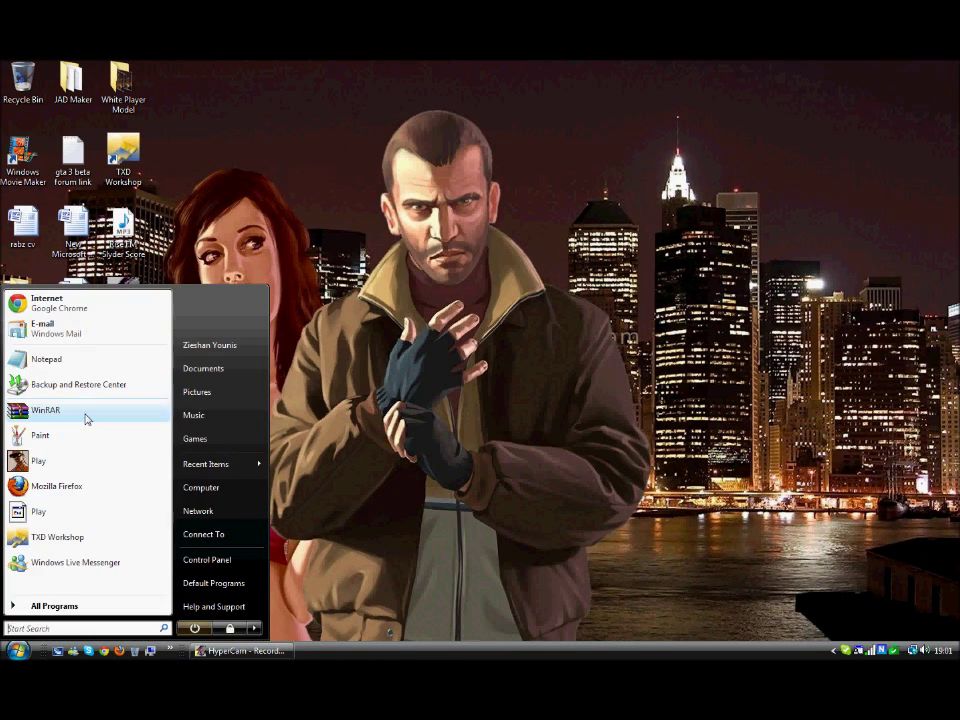
left_click(70, 354)
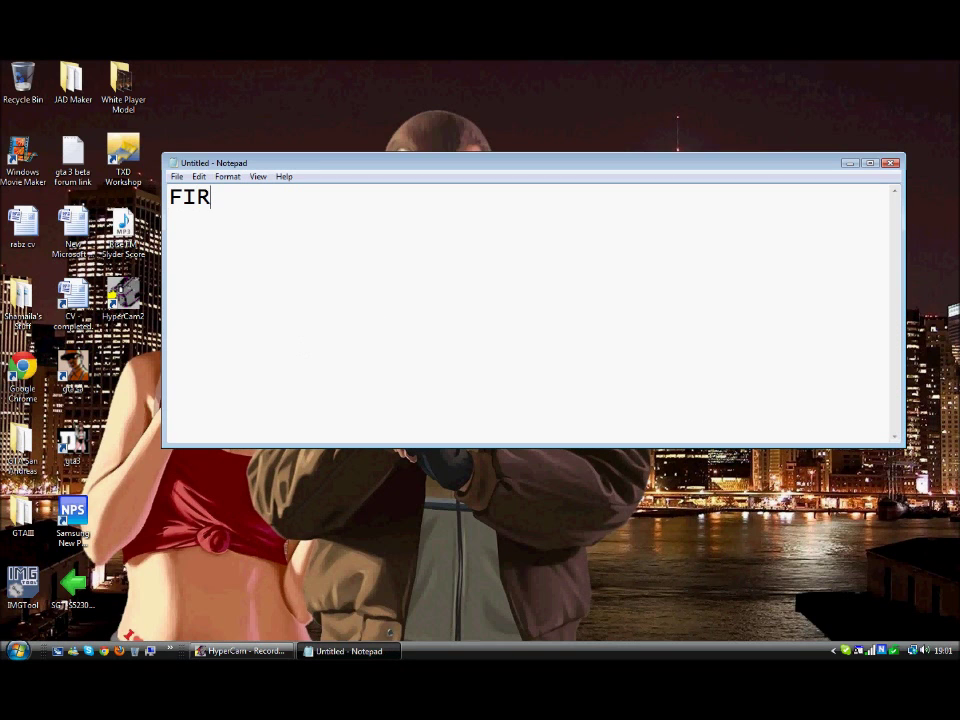
- Write "FIRST OF ALL DOWNLOAD THE MULTILOADER THEN YOUR CUSTOM FIRNWARE" in the blank note
type("FIRST OF ALL DOWNLOAD THE")
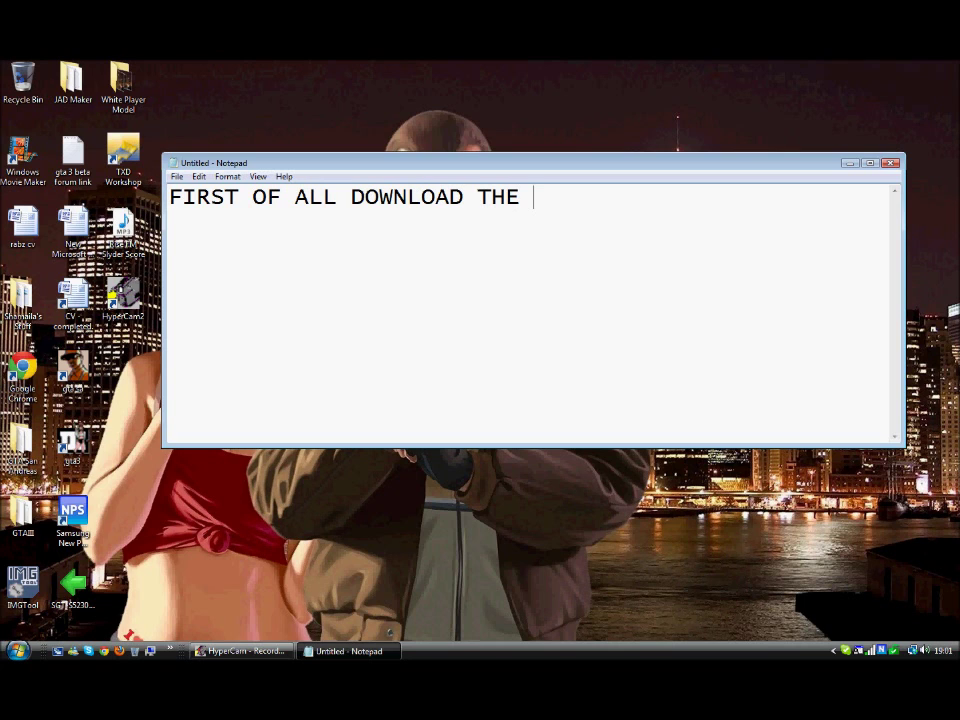
type(" MULTILOAD")
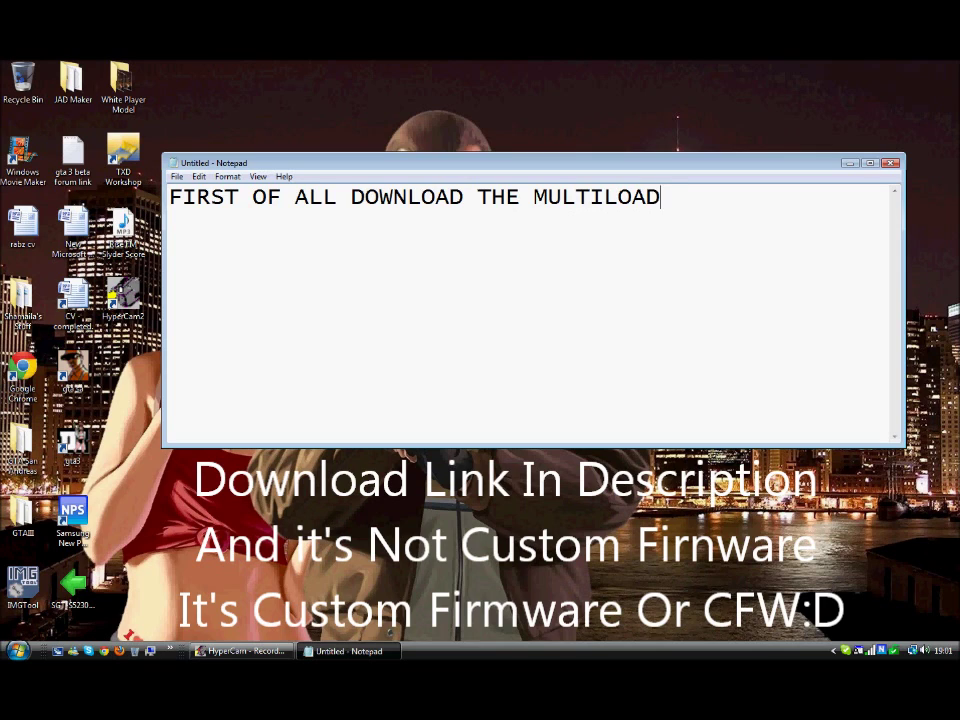
type("ER THEN YOUR CUSTOM FIRN")
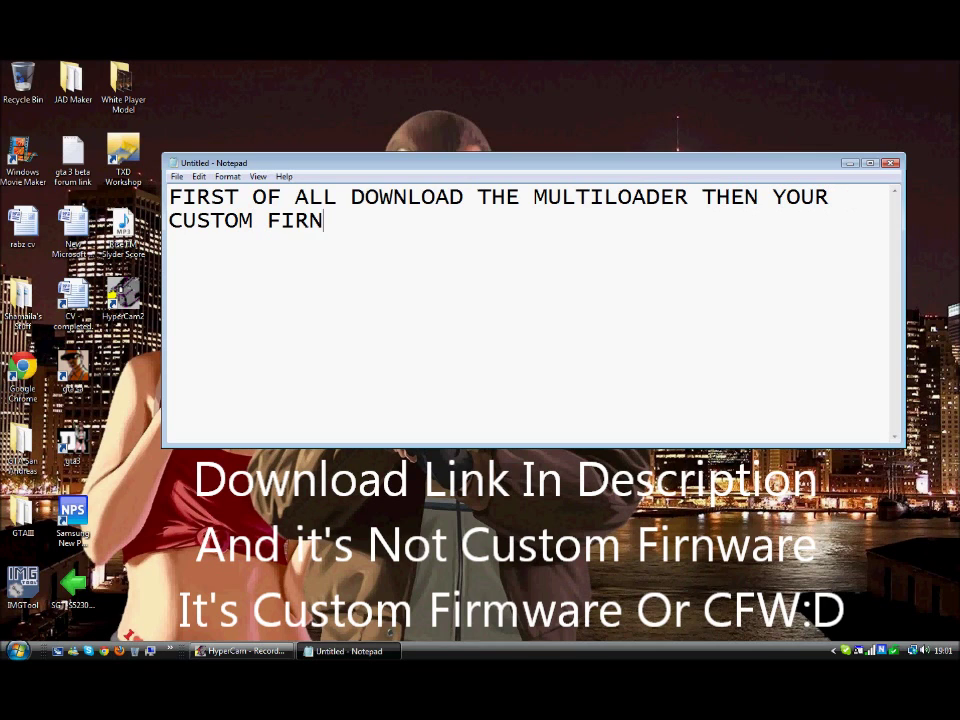
type("WARE")
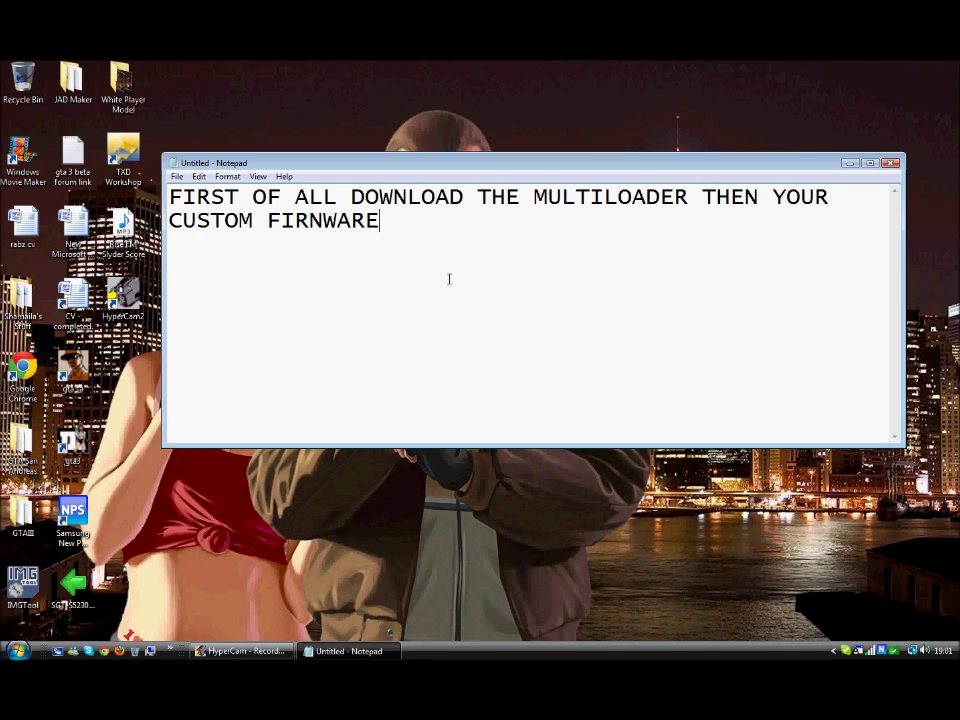
- Replace the note's text with "NEXT GO ON MULTILOADER AND THEN YOU SHOULD EXTRACT YOUR FIRMWARE TO A FOLDER"
key("ctrl+a")
key("BackSpace")
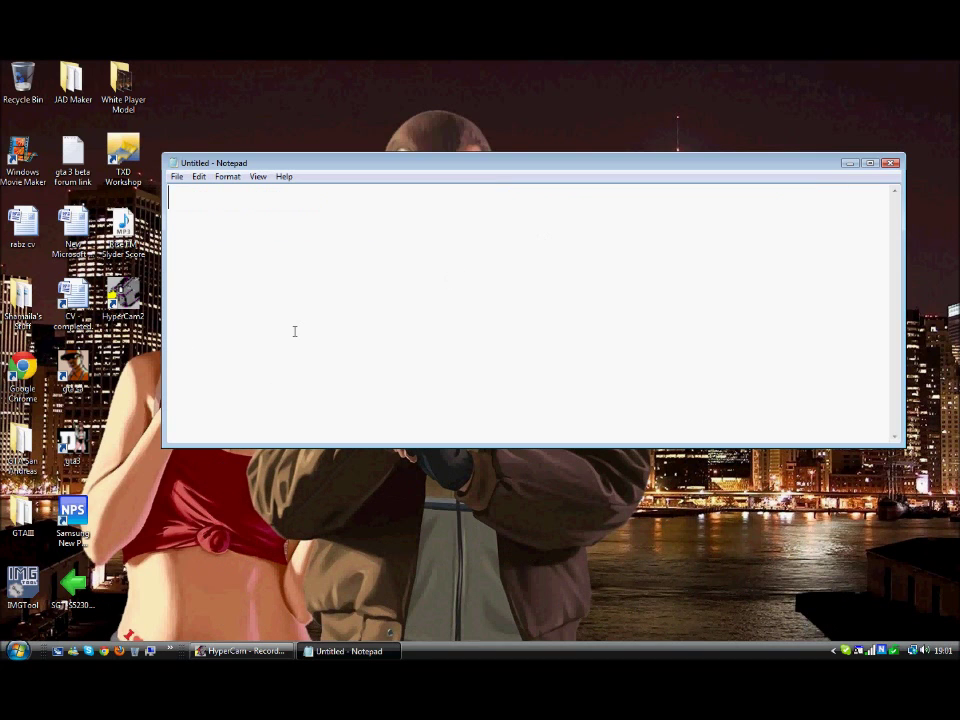
type("NEXT GO ON")
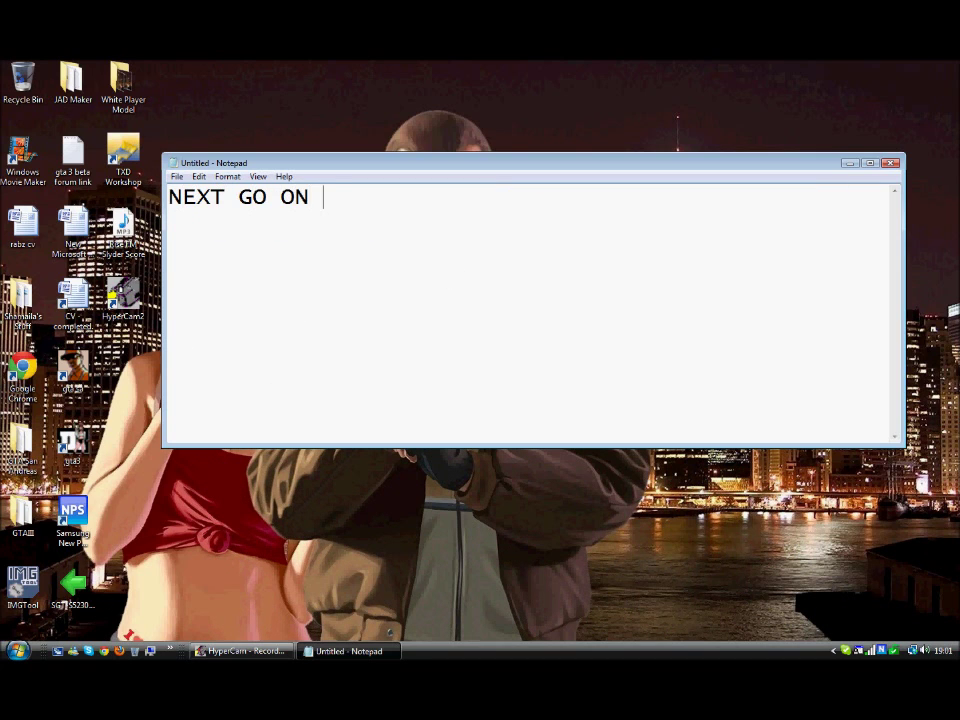
type(" MULTILOADER AND THE")
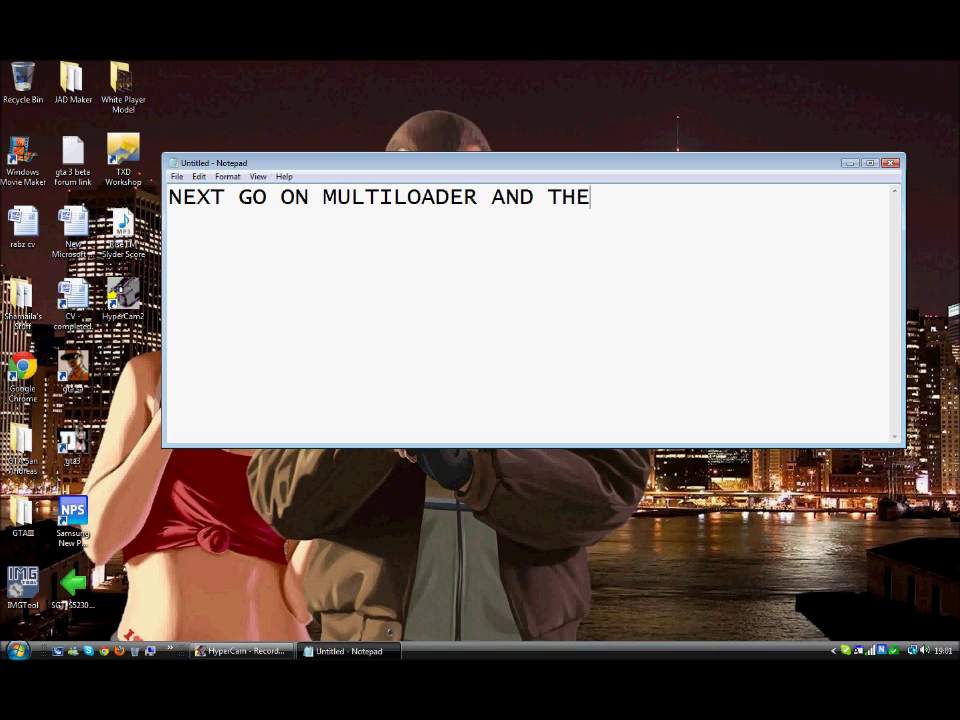
type("N YOU SHOULD EX")
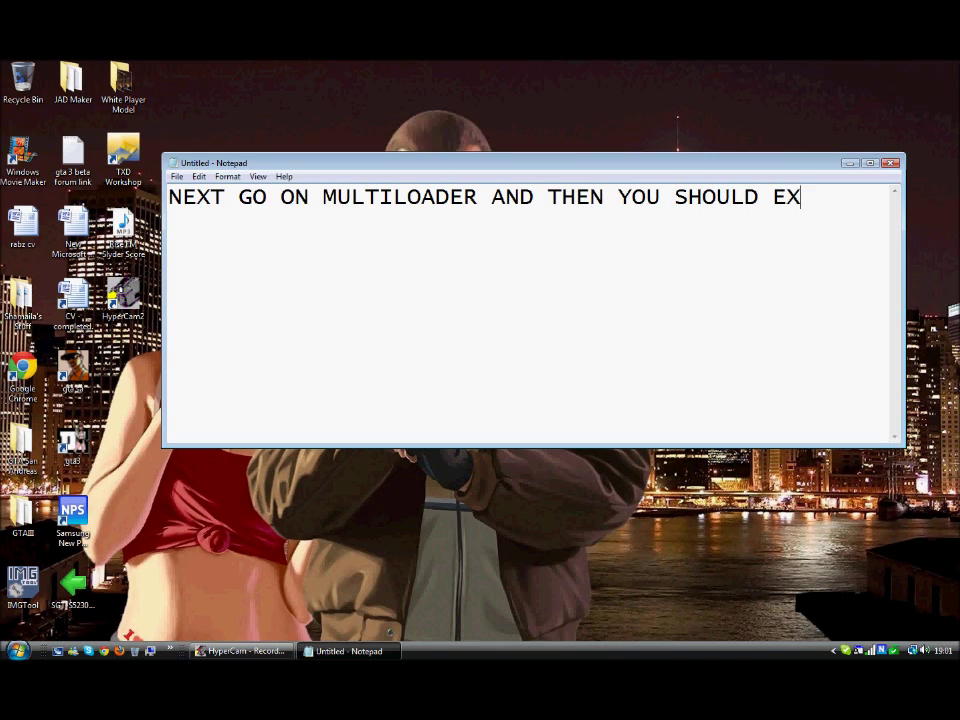
type("TRACT YOUR ")
type("FIRN")
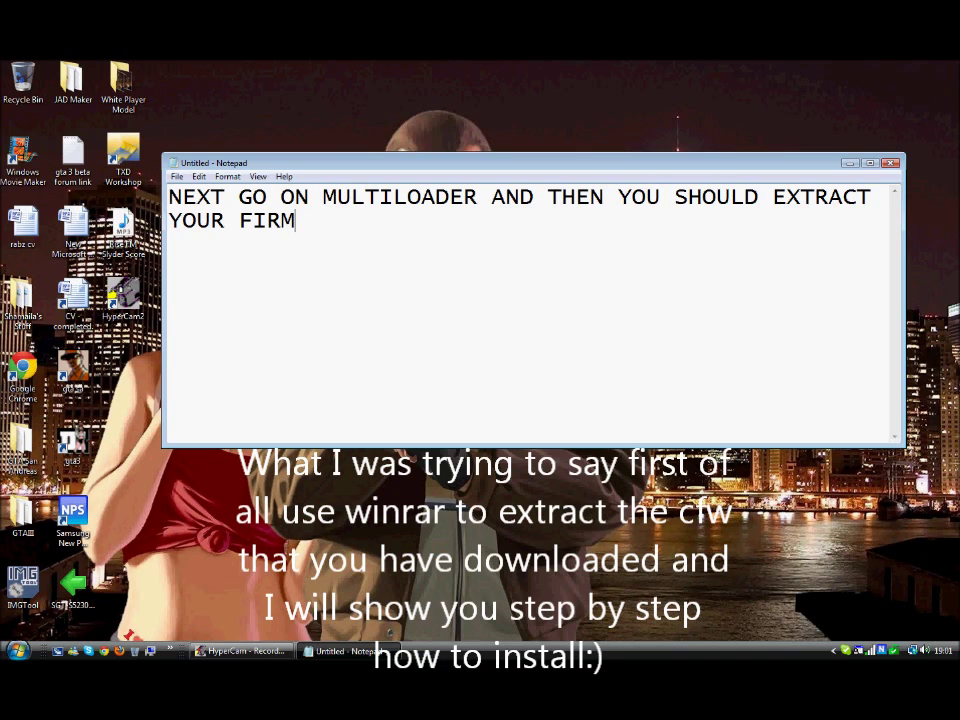
type("WARE TO A FOLDER")
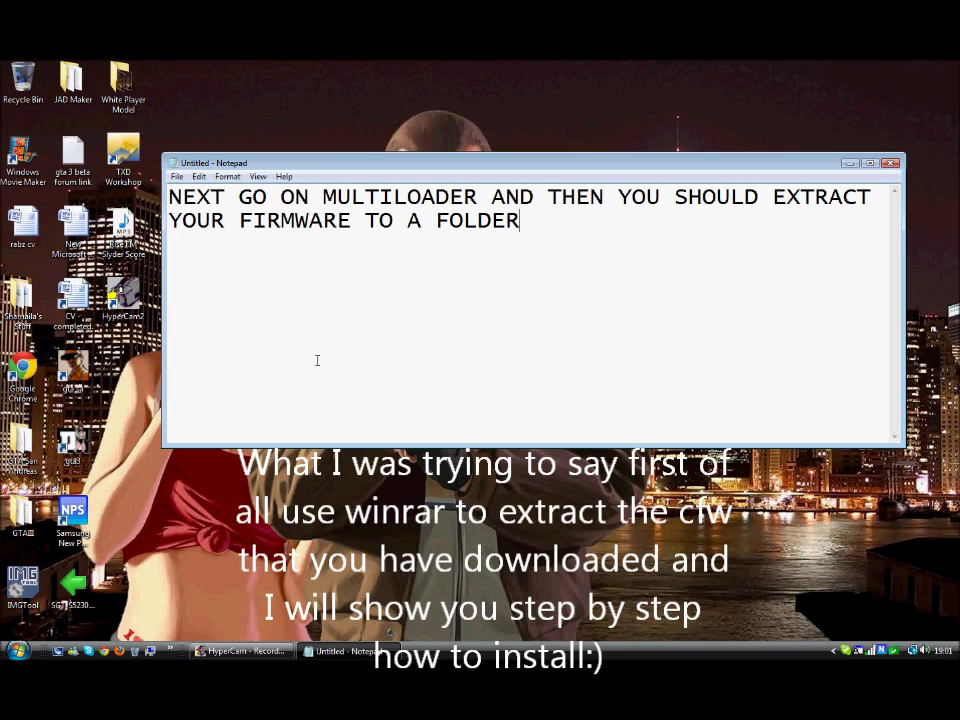
- Replace the note's text with "COPY WHAT I DO" and clear the note again
key("ctrl+a")
key("BackSpace")
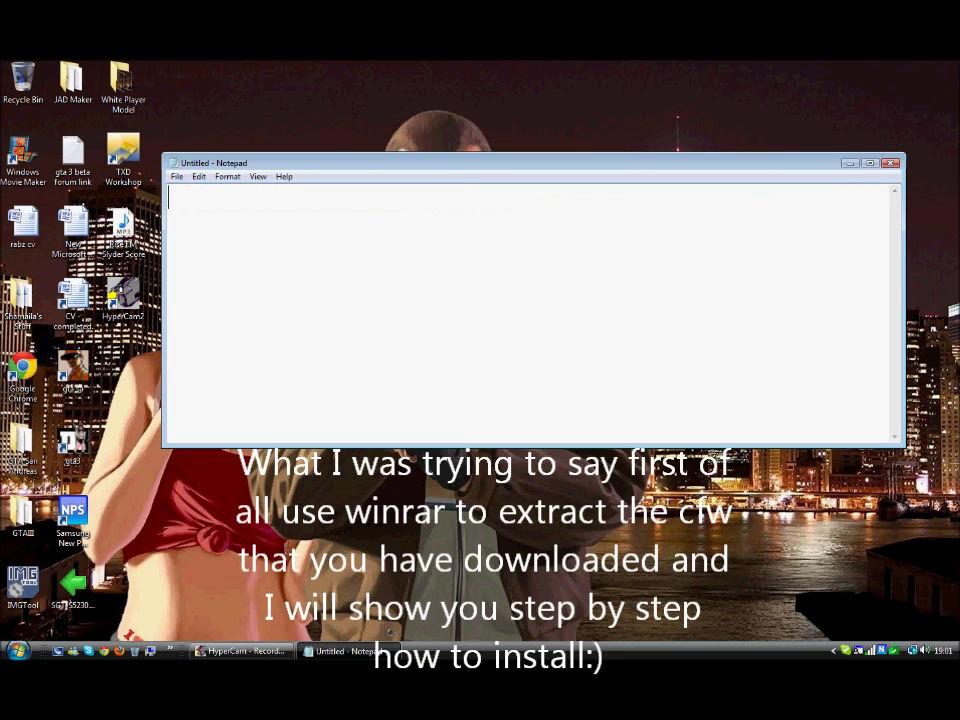
type("COPY WHAT I DO")
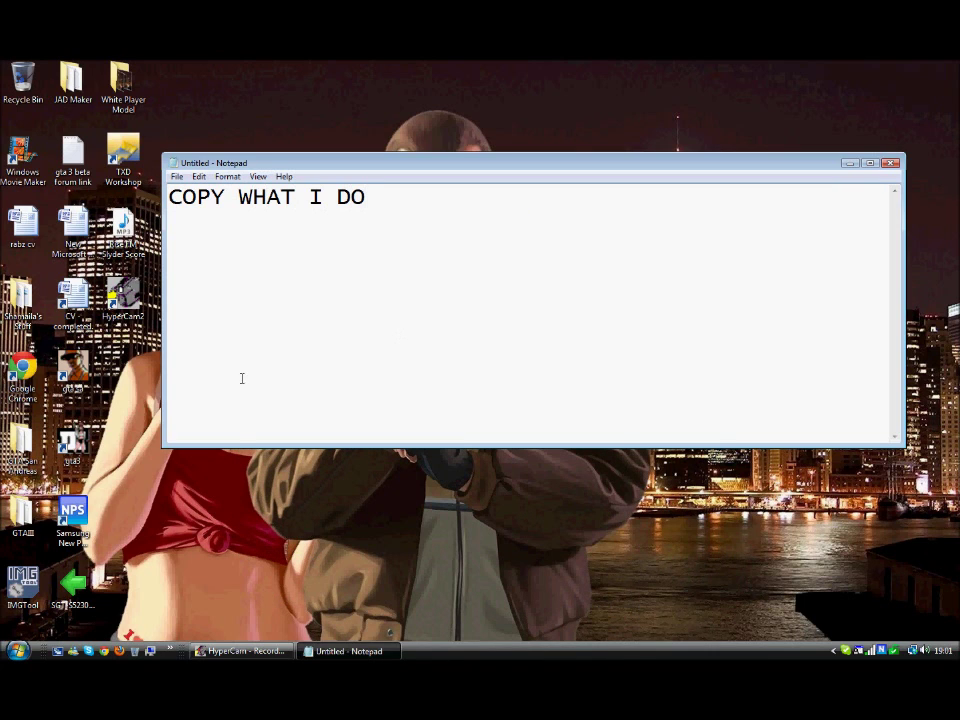
key("ctrl+a")
key("BackSpace")
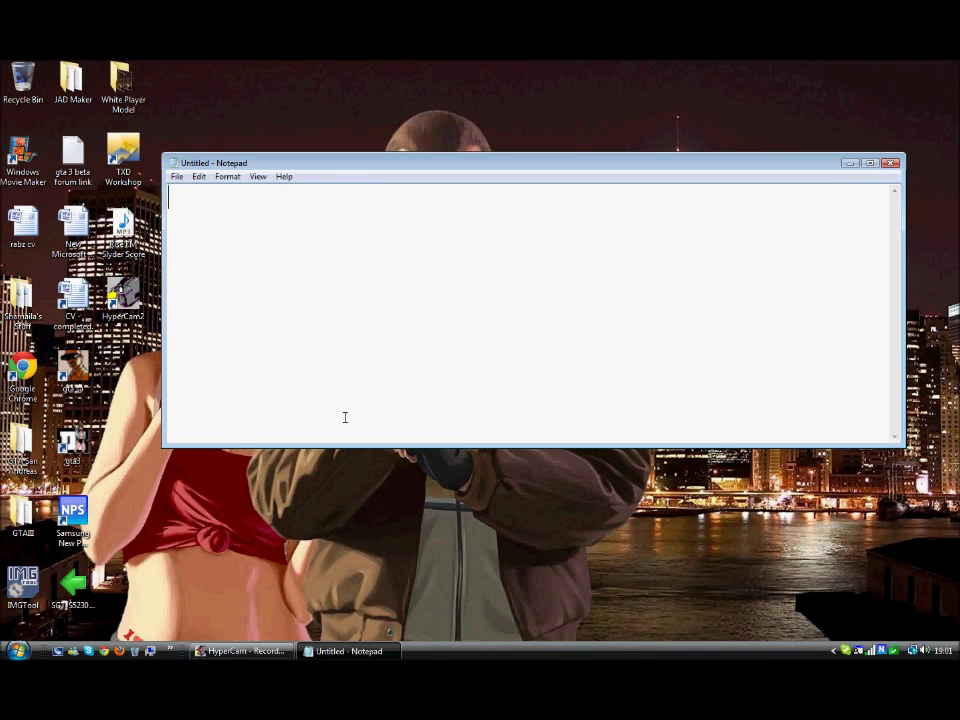
- Launch the SGT-S5230 Multiloader from the desktop and enable Boot Change, Full Download and Master Rom for the BRCM2133 chipset
double_click(72, 585)
left_click(517, 368)
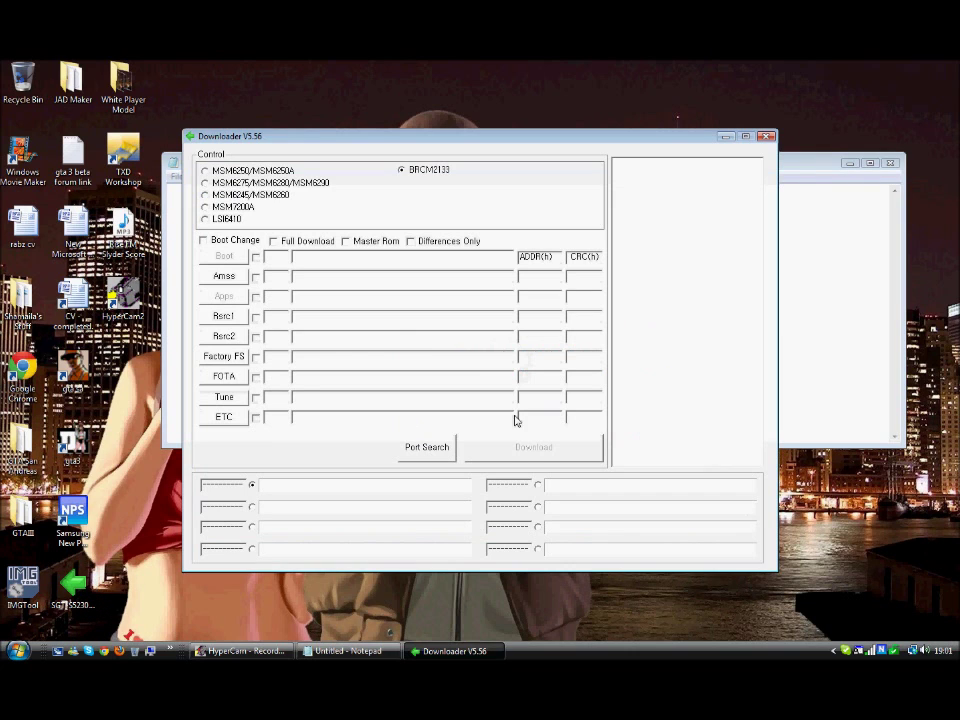
left_click(204, 241)
left_click(308, 243)
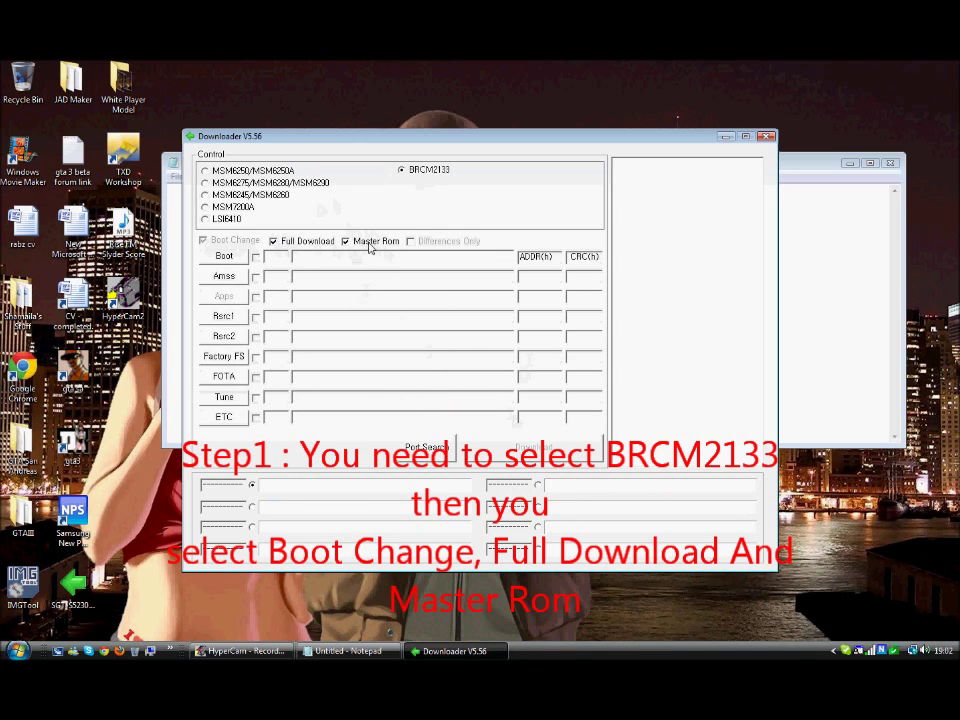
- Open the Samsung IStar Firmware Pre-Final archive from the Samsung Firmware folder in Documents
double_click(22, 440)
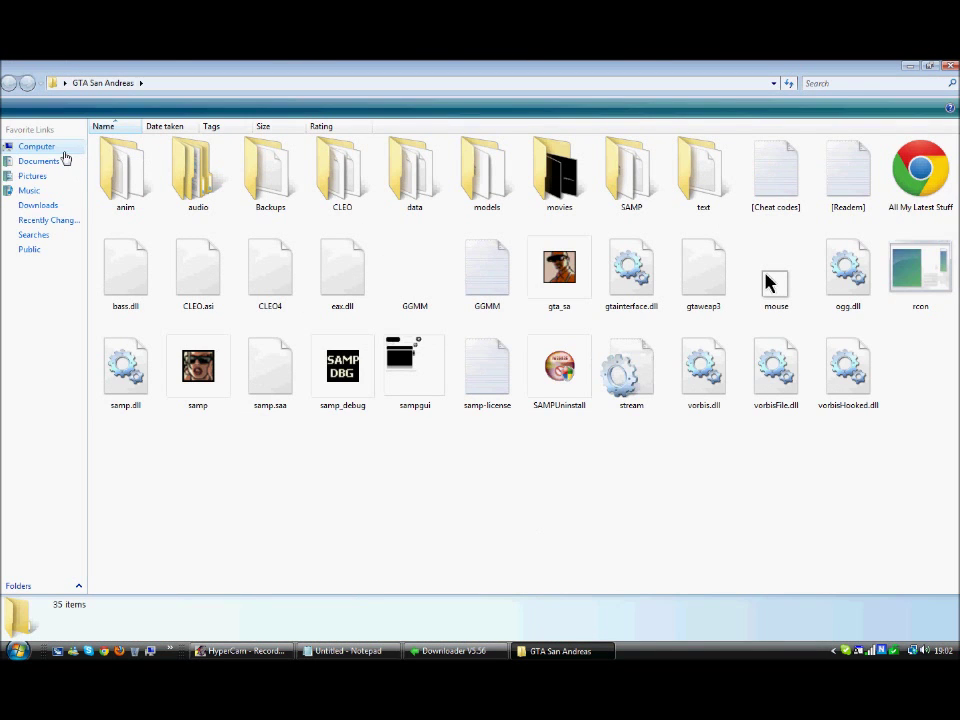
left_click(32, 161)
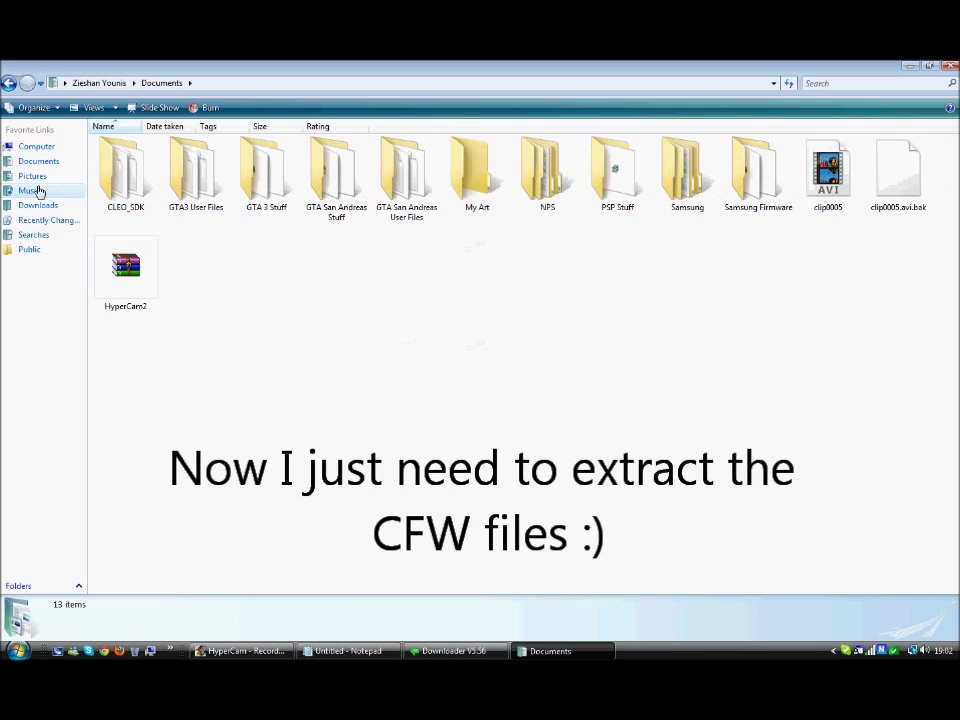
double_click(755, 168)
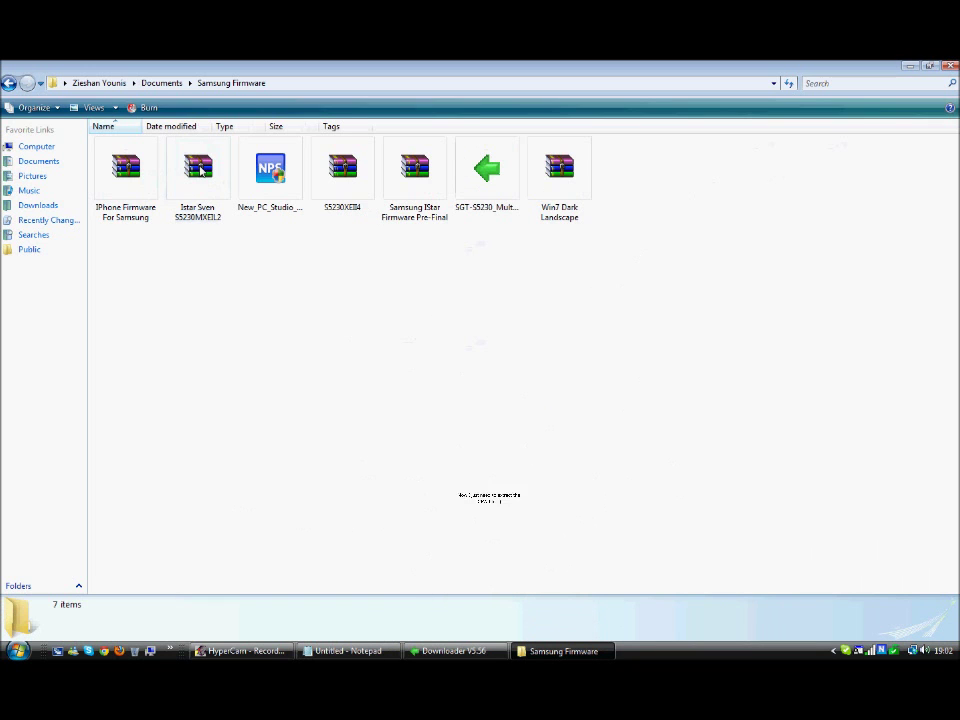
double_click(399, 167)
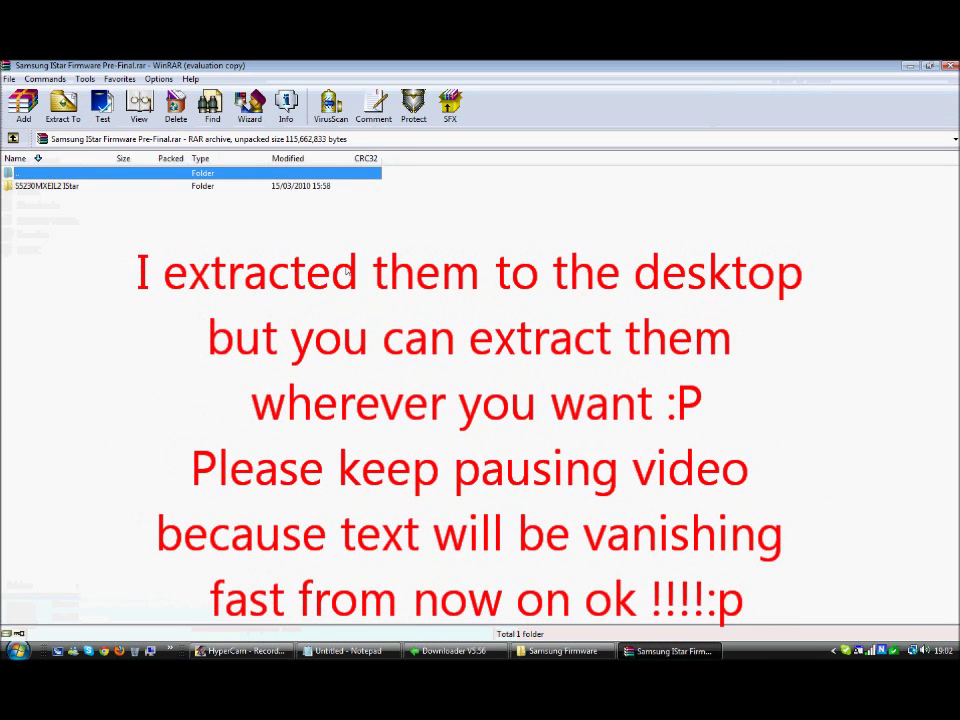
- Extract the firmware archive to the desktop and close the archive and folder windows
left_click(540, 348)
left_click(62, 105)
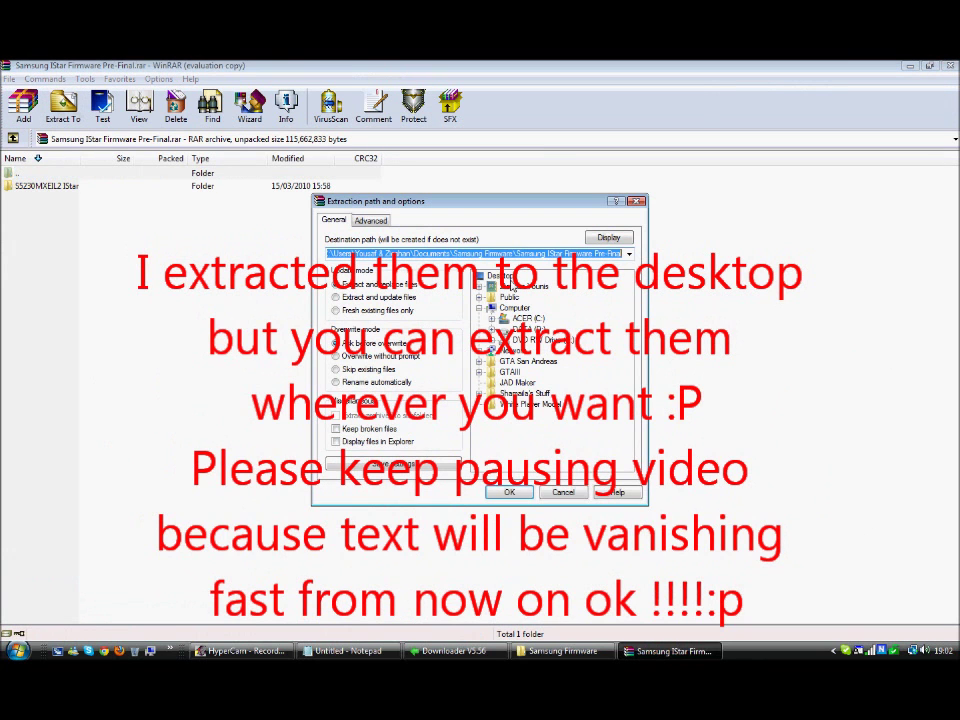
left_click(509, 492)
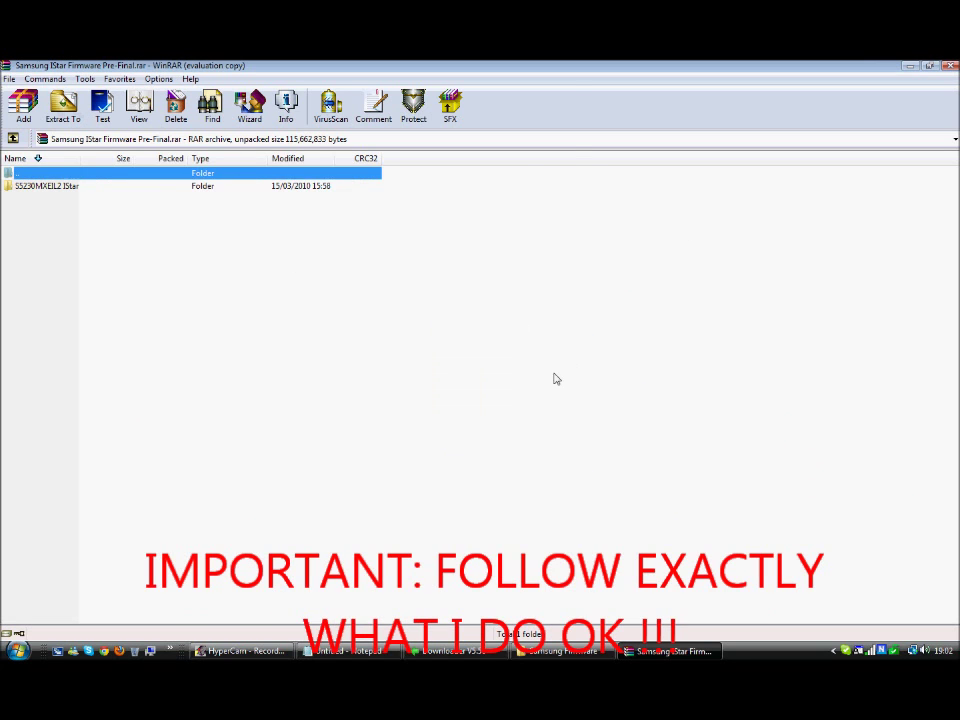
key("alt+F4")
key("alt+F4")
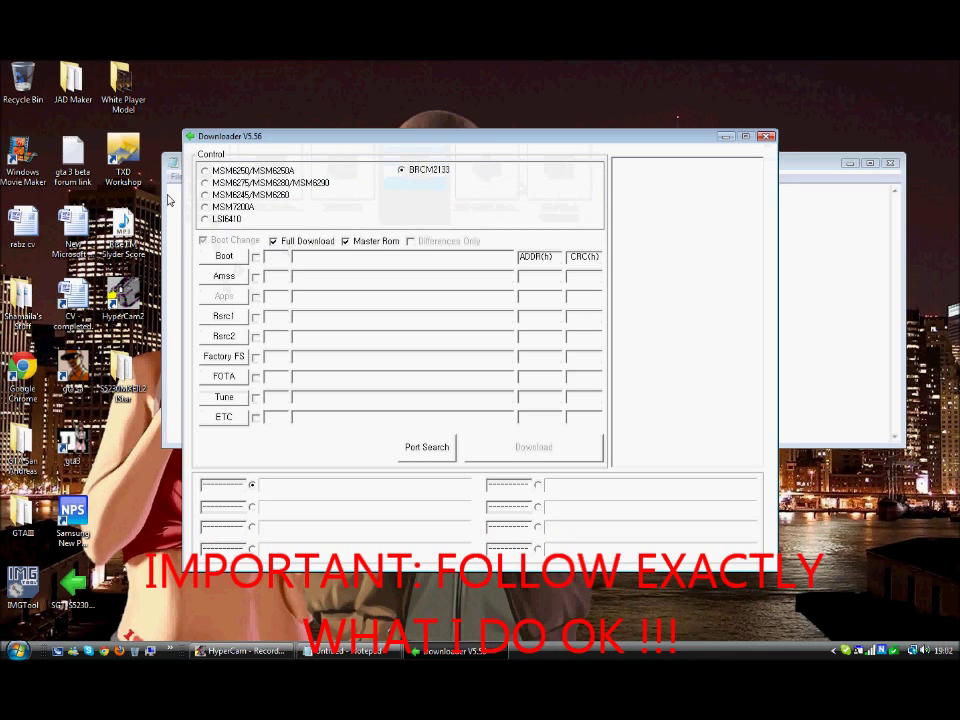
- Set the Boot folder to the boot files subfolder inside the extracted S5230MXEIL2 IStar folder on the desktop
left_click(173, 162)
left_click(284, 138)
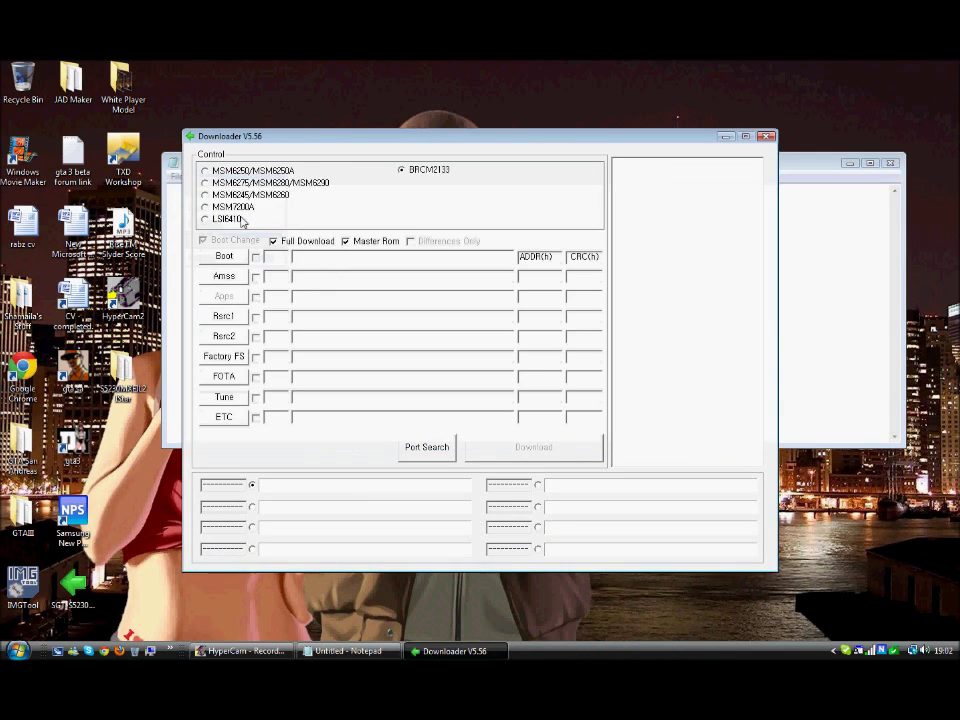
left_click(224, 256)
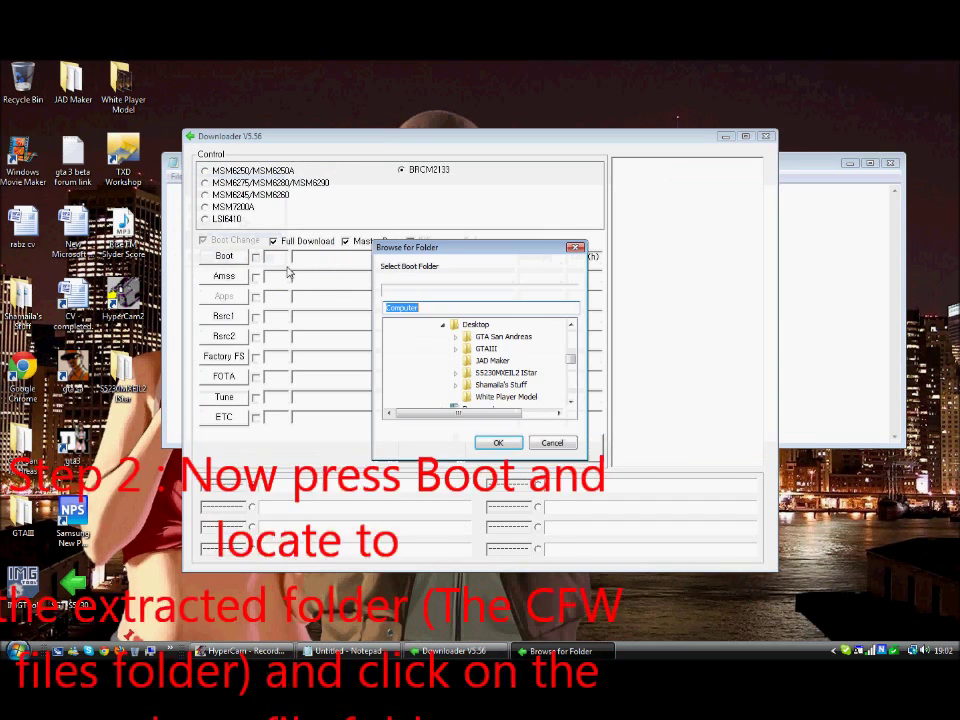
double_click(517, 376)
left_click(502, 386)
left_click(497, 443)
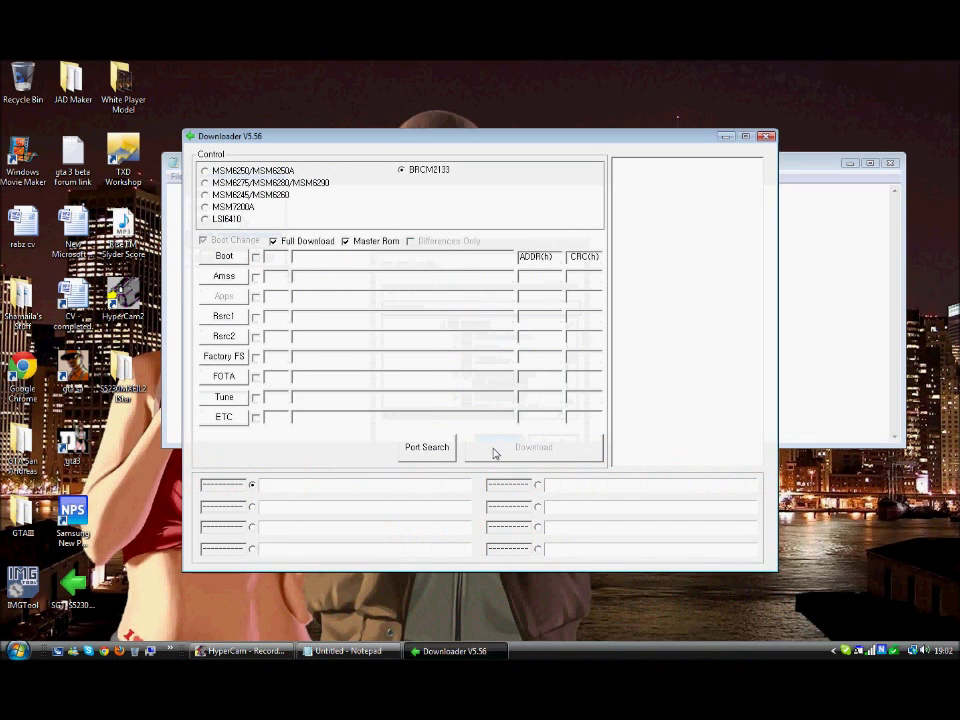
- Load apps_compressed.bin as the Amss file from the S5230MXEIL2 IStar folder on the desktop
left_click(235, 277)
scroll(610, 330, "down", 3)
scroll(610, 332, "down", 4)
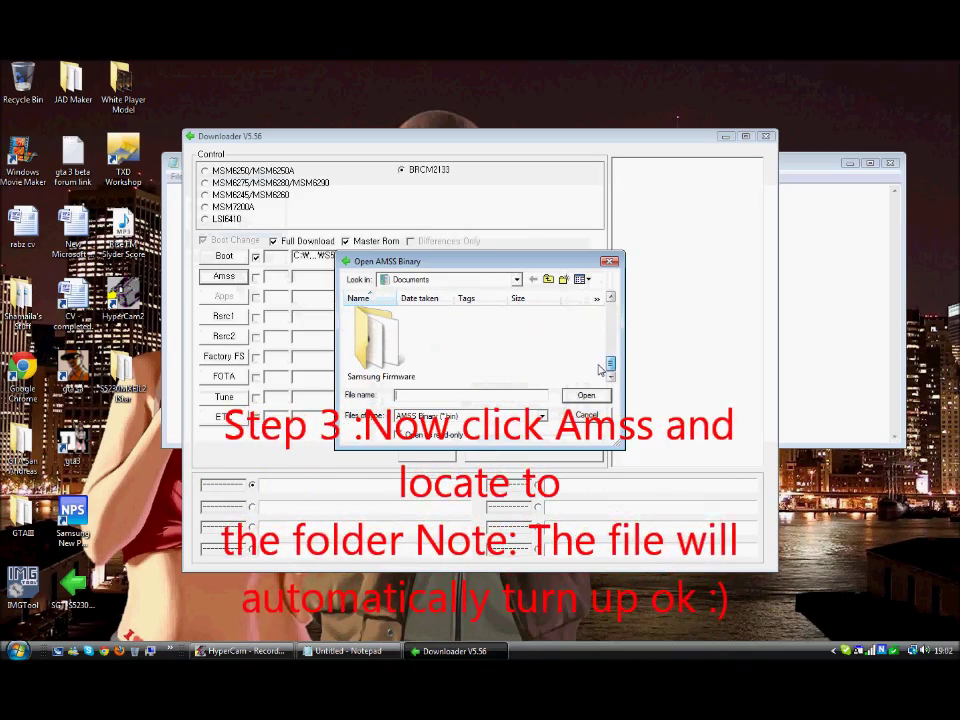
left_click(516, 279)
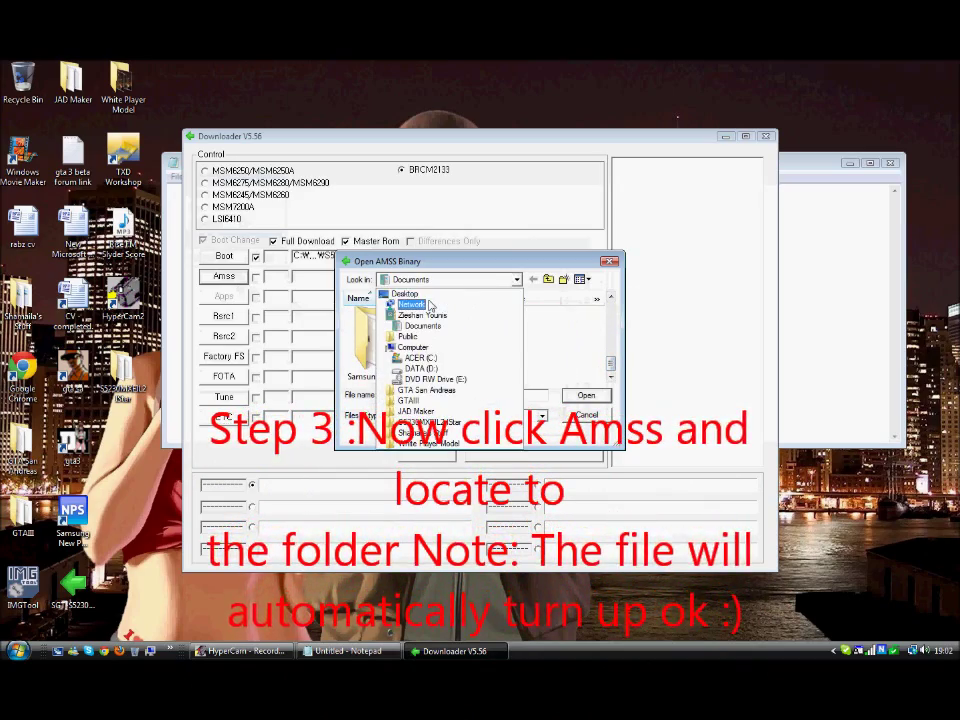
left_click(420, 392)
left_click(466, 284)
left_click(400, 293)
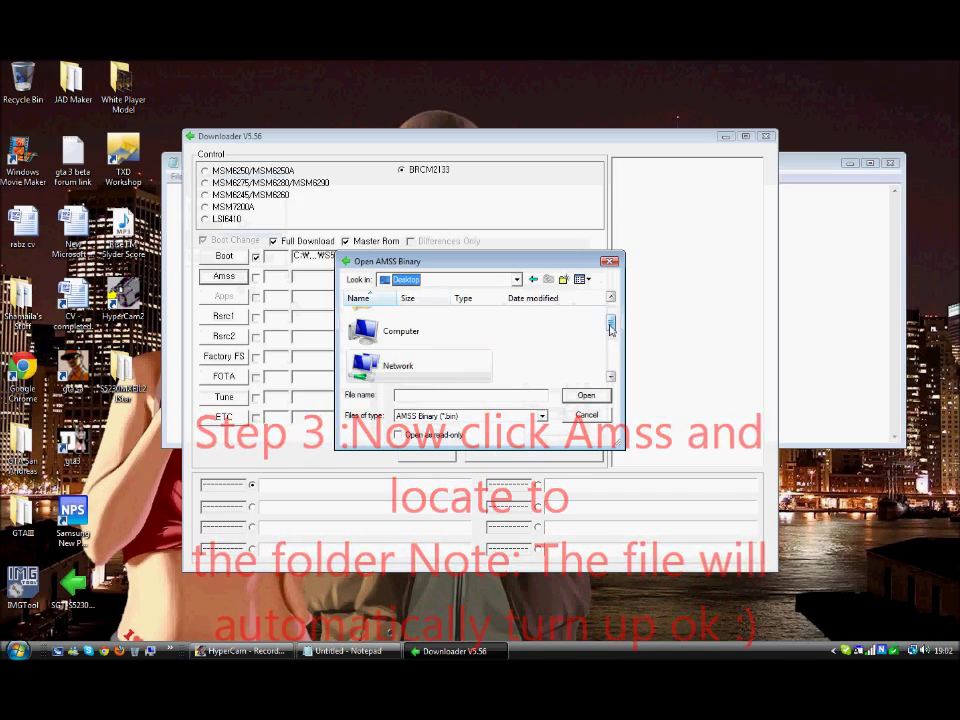
scroll(605, 346, "down", 3)
scroll(605, 346, "down", 3)
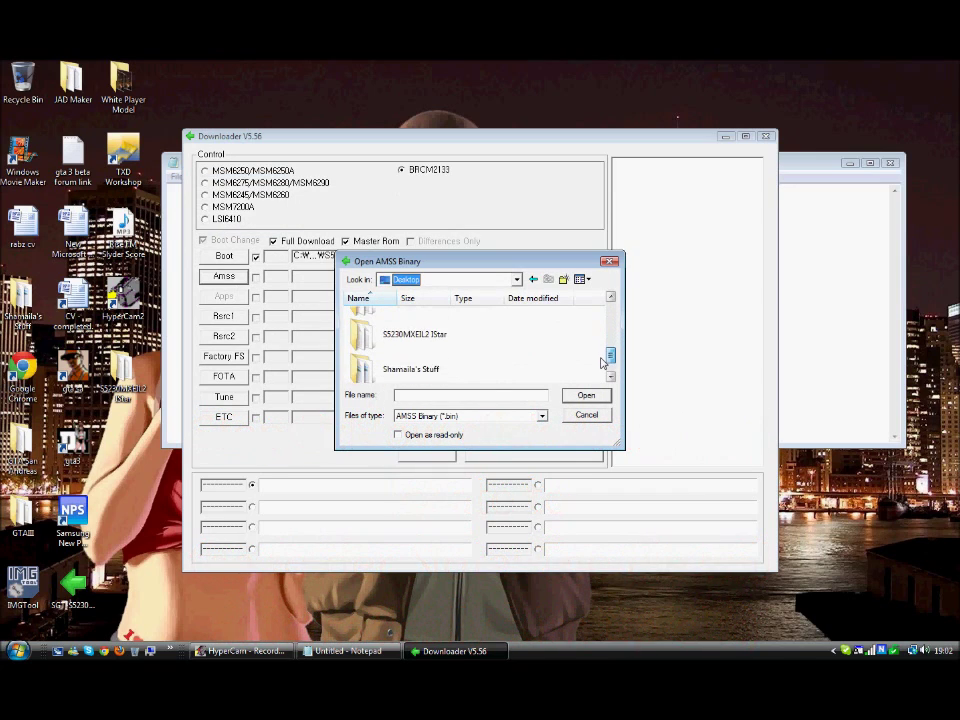
double_click(412, 333)
double_click(400, 328)
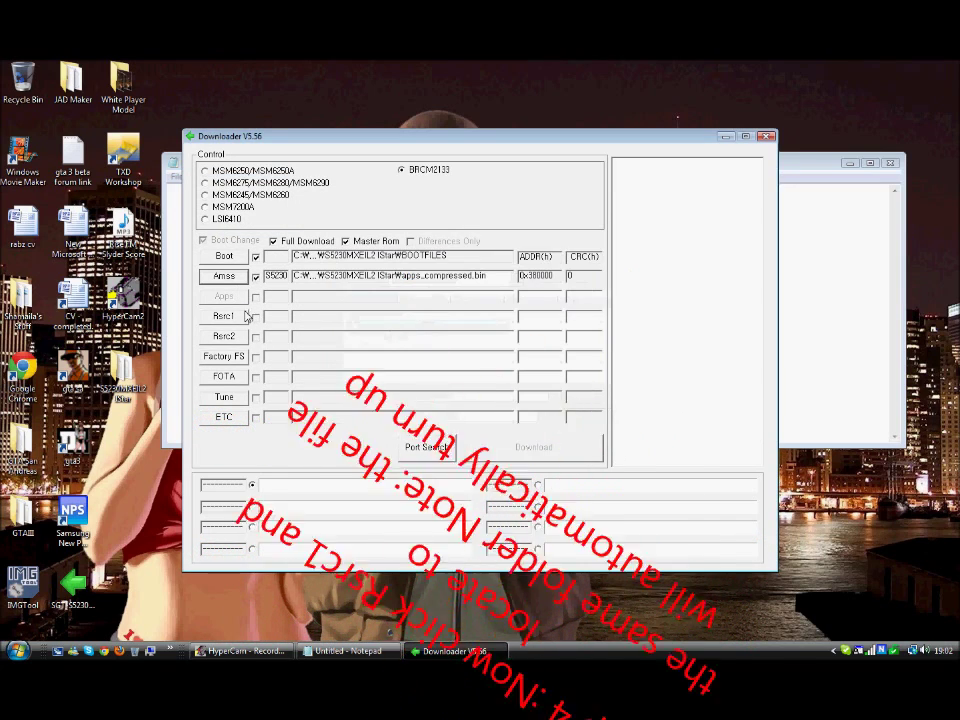
- Load the IStar .rc1 file as Rsrc1 and the IStar .rc2 file as Rsrc2 from the same firmware folder
left_click(223, 316)
left_click(376, 328)
double_click(376, 328)
left_click(223, 336)
left_click(365, 328)
double_click(362, 330)
- Load the IStar .ffs file as Factory FS and run a port search for the connected phone
left_click(223, 357)
left_click(385, 331)
double_click(385, 331)
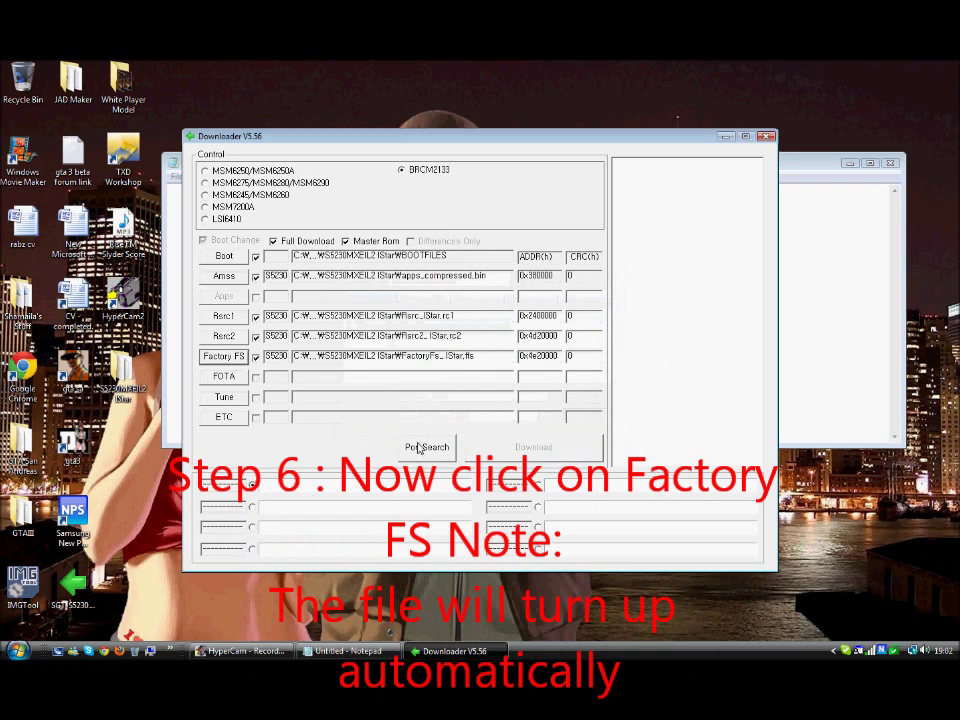
left_click(424, 447)
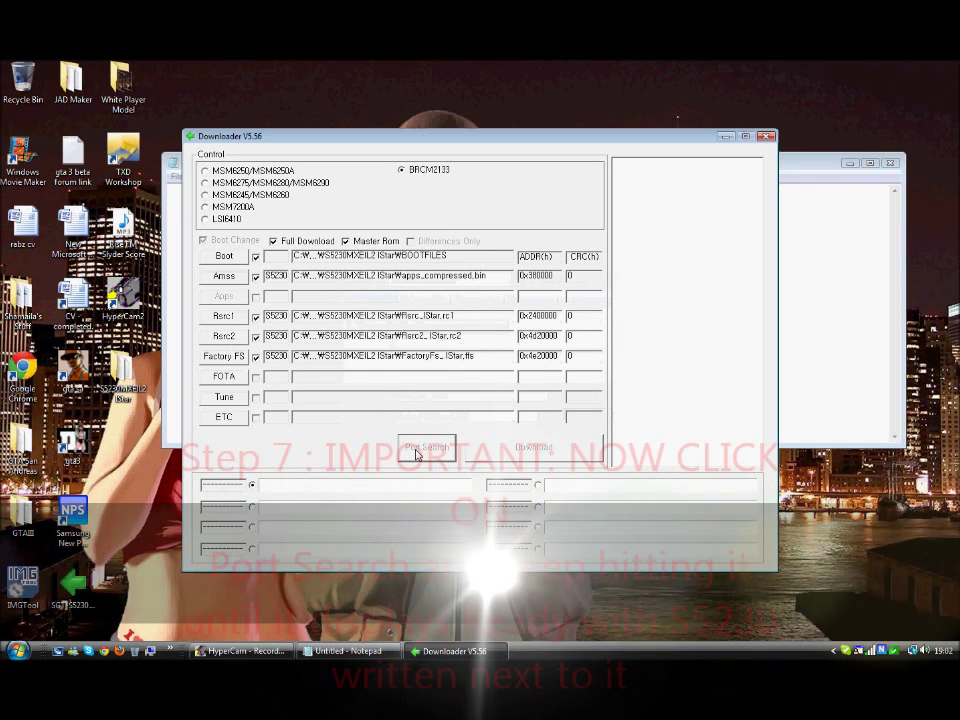
left_click(420, 449)
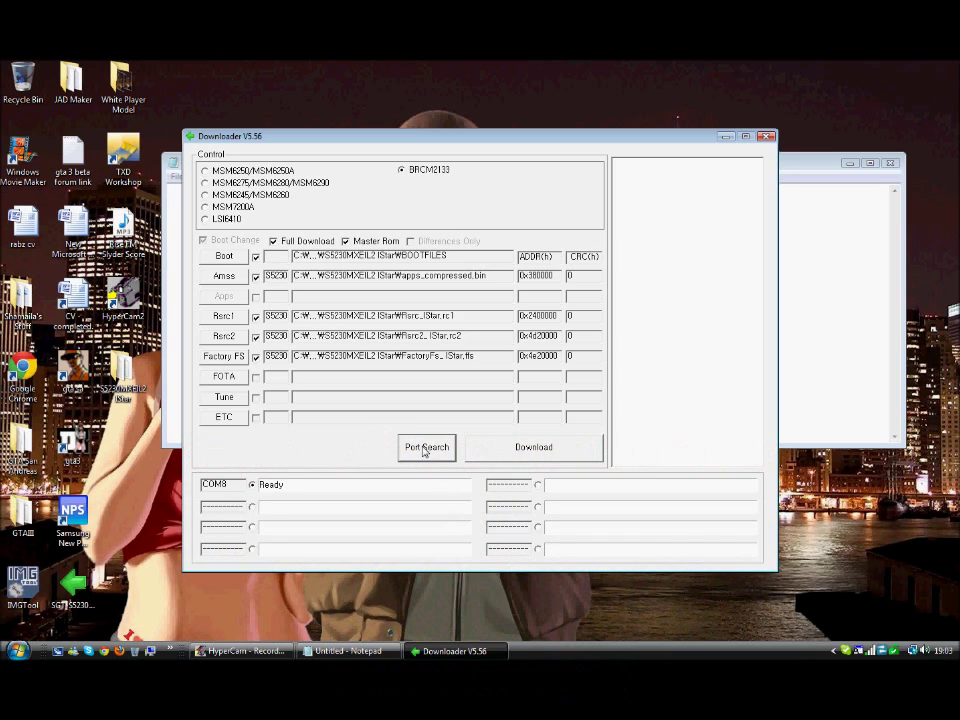
- Write "MAKE SURE PORT SEARCH SYASY S5230 THERE OR ELSE IT WONT WEORK" in the open Notepad window, and clear the note
left_click(826, 273)
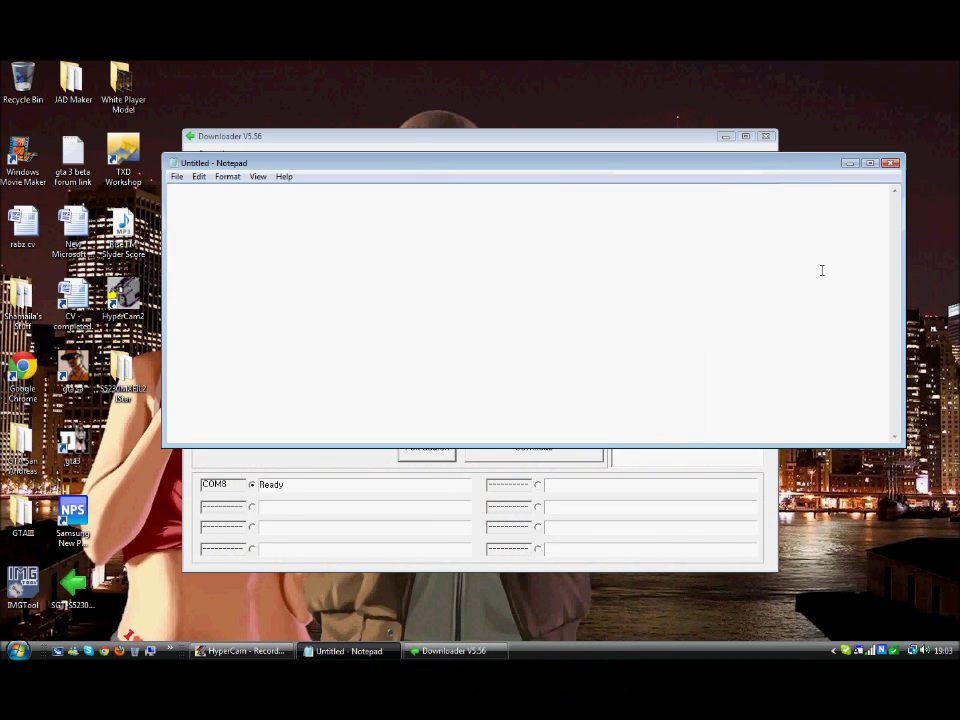
type("MAKE SURE PORT SEARCH SYAS")
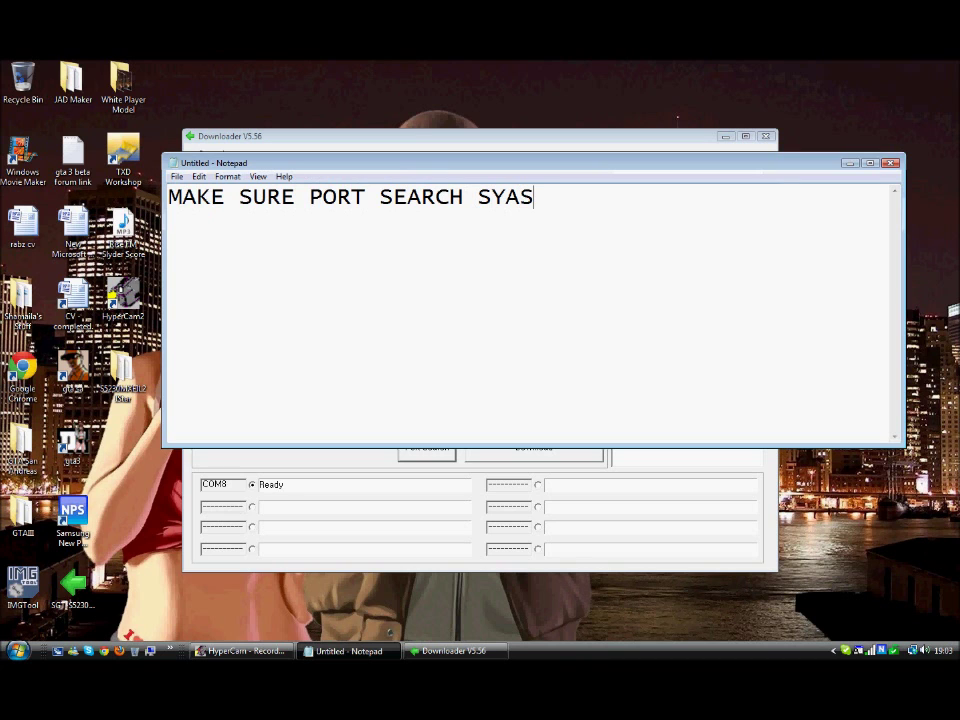
type("Y S523")
key("BackSpace")
type("230 TH")
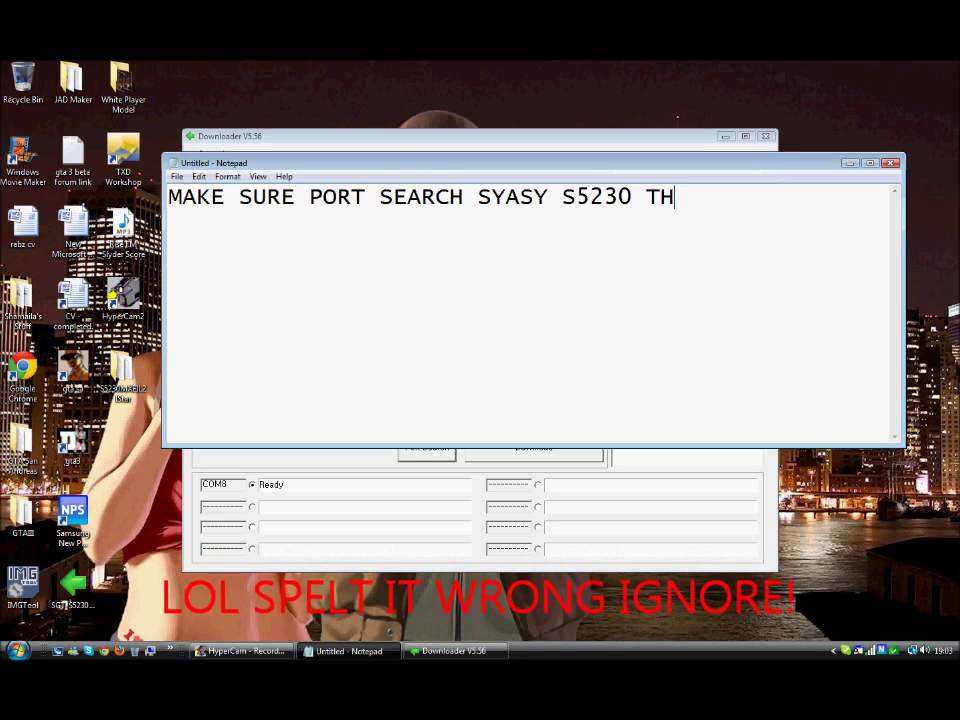
type("ERE OR ELSE IT WONT WEORK")
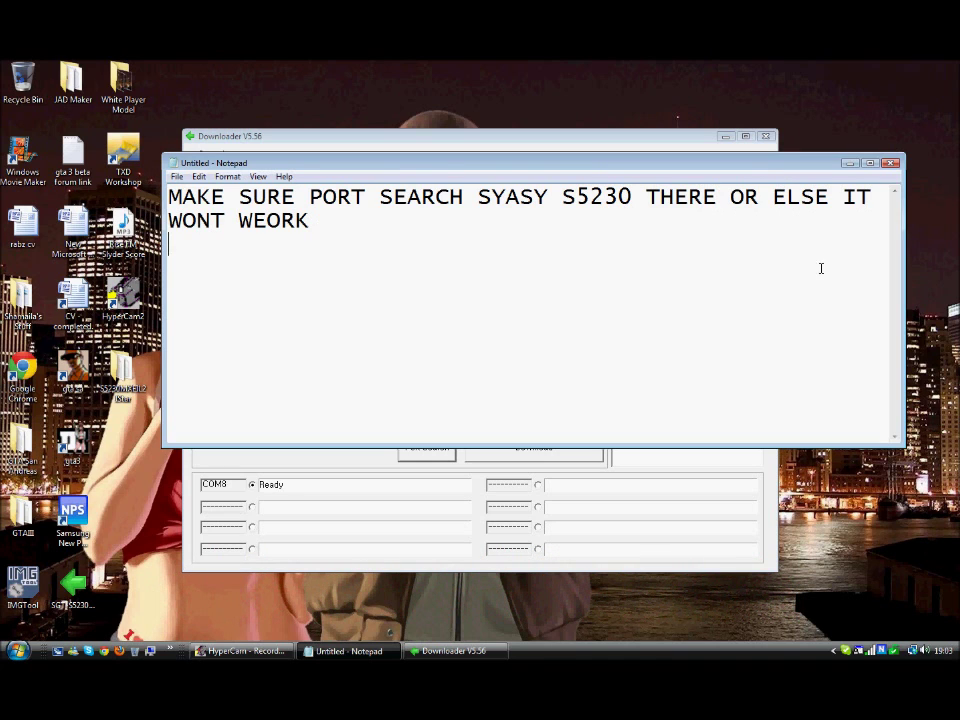
key("ctrl+a")
key("Delete")
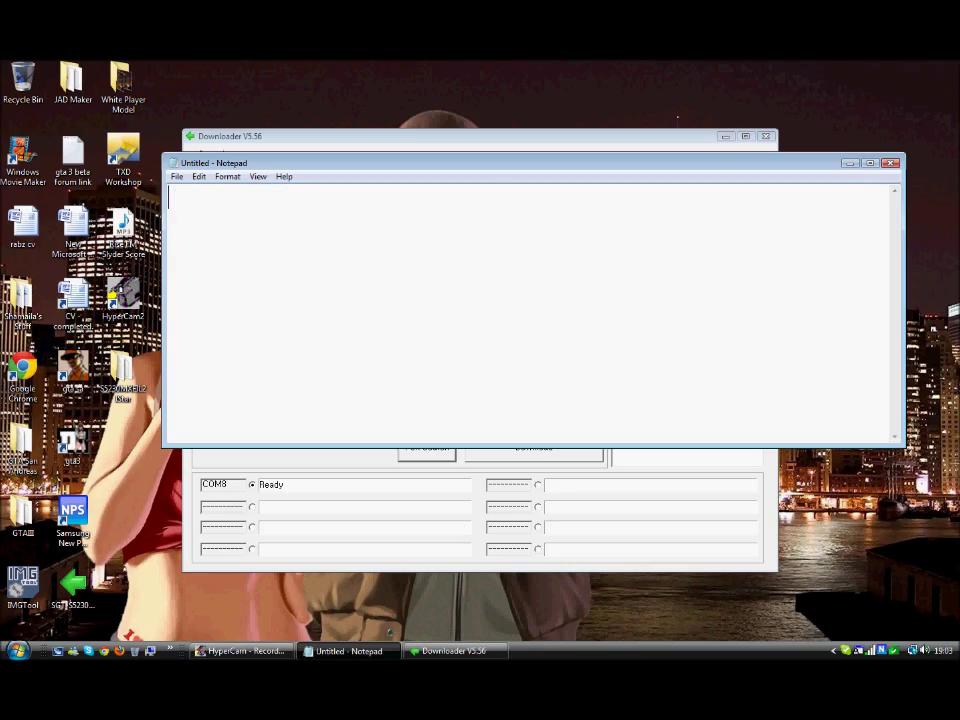
- Return to the Downloader, repeat the port search and start downloading the firmware to the phone
left_click(455, 651)
left_click(450, 450)
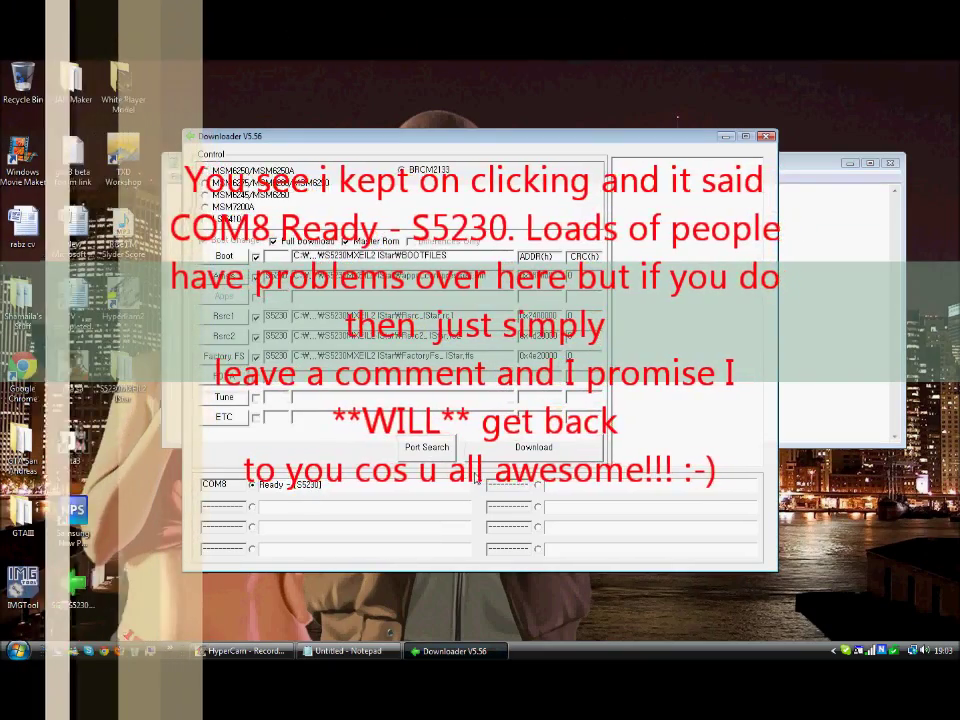
left_click(535, 446)
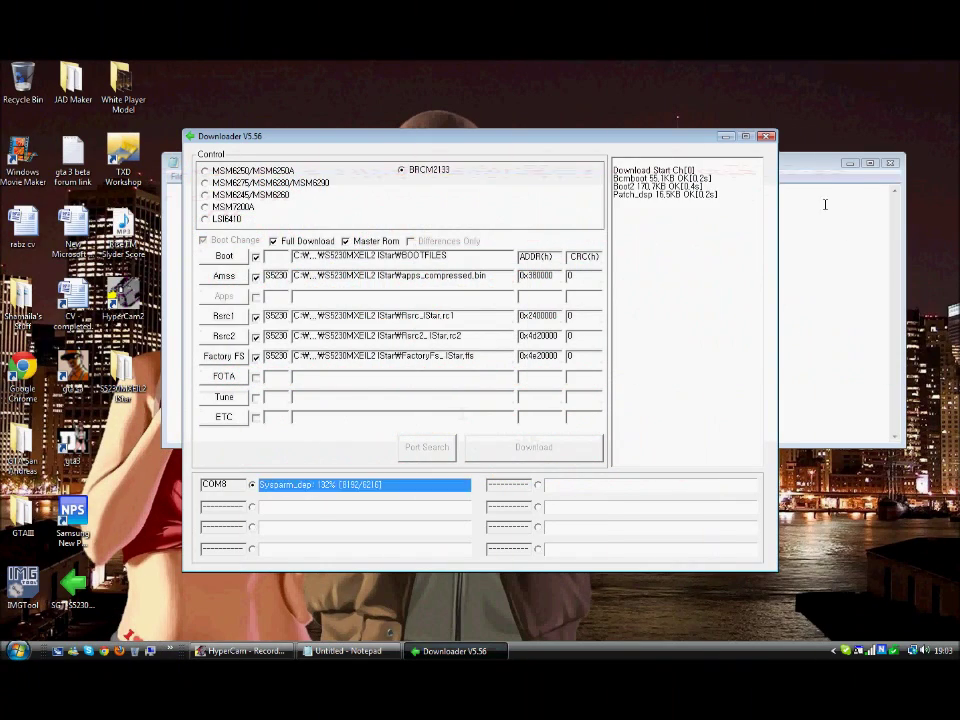
- Narrow the Notepad window and move it aside, write "now you must wait i will pase the video:0" and clear the note
left_click_drag(900, 212, 352, 212)
left_click_drag(255, 162, 144, 264)
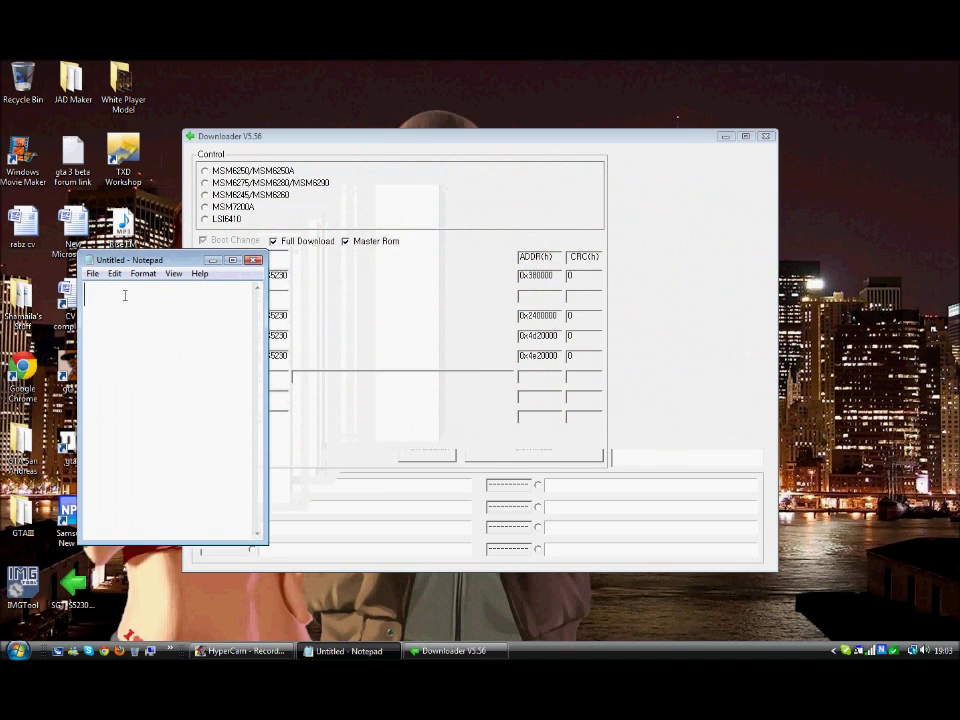
type("now you mus")
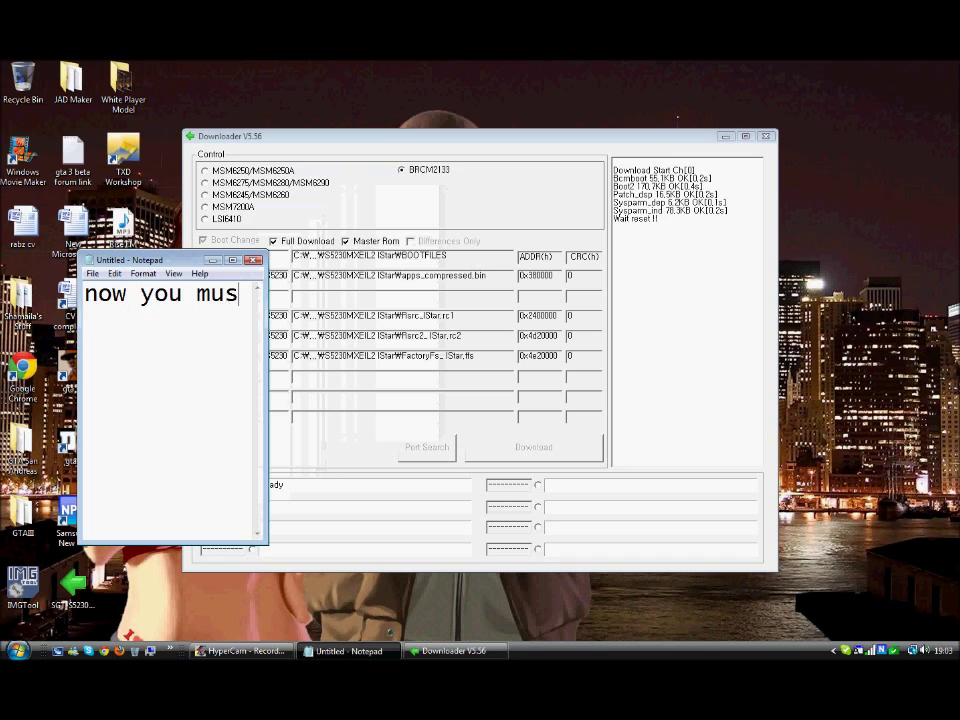
type("t wait i will pase the")
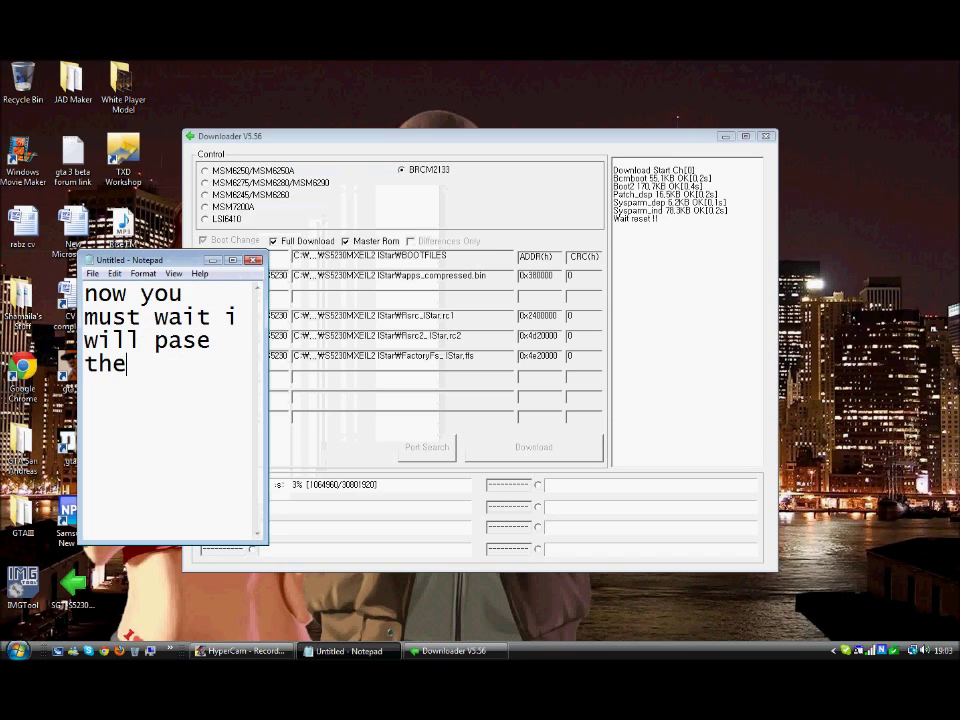
type(" video:0")
key("ctrl+a")
key("BackSpace")
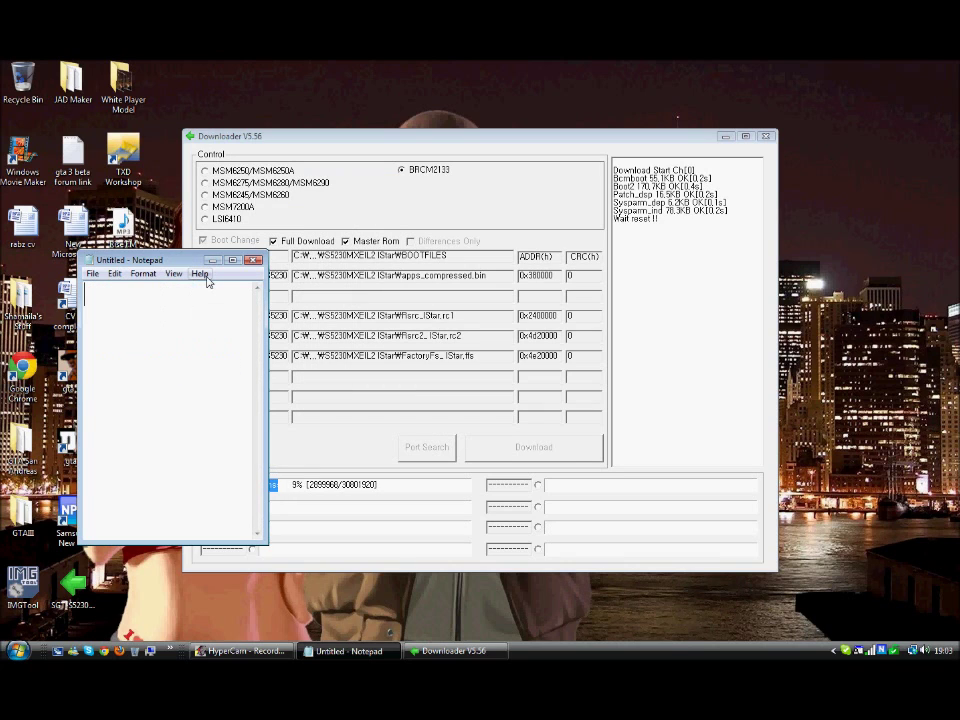
left_click_drag(200, 260, 155, 268)
left_click(168, 268)
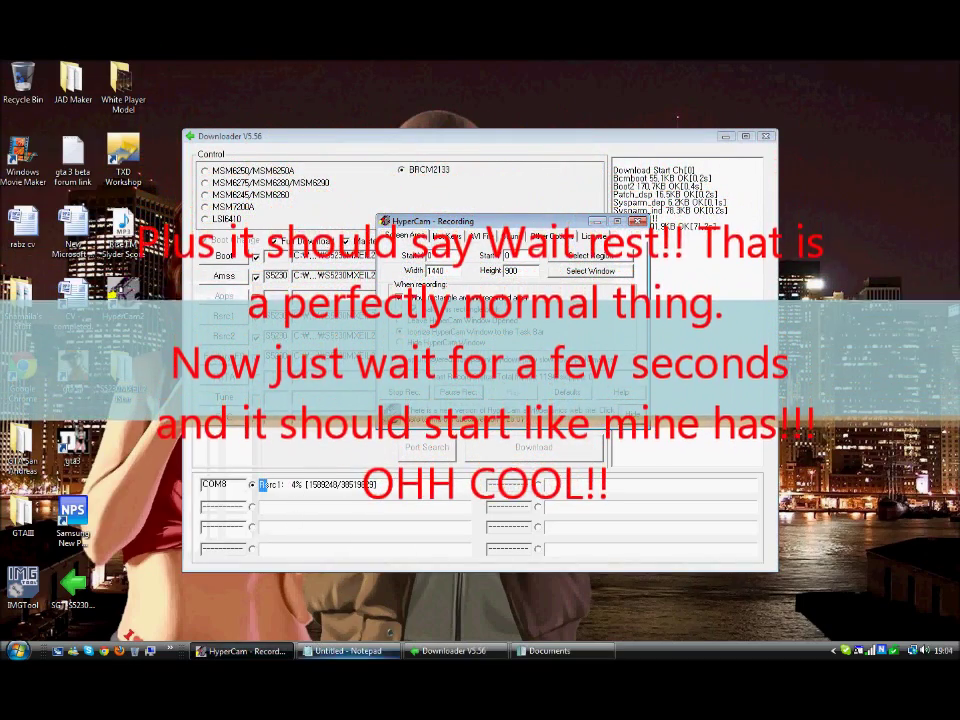
- Write "THIS DOES TAKE QUITE A LONG TIME APPROX 5 MINS:P" in Notepad, clear the note and minimize the window
left_click(345, 651)
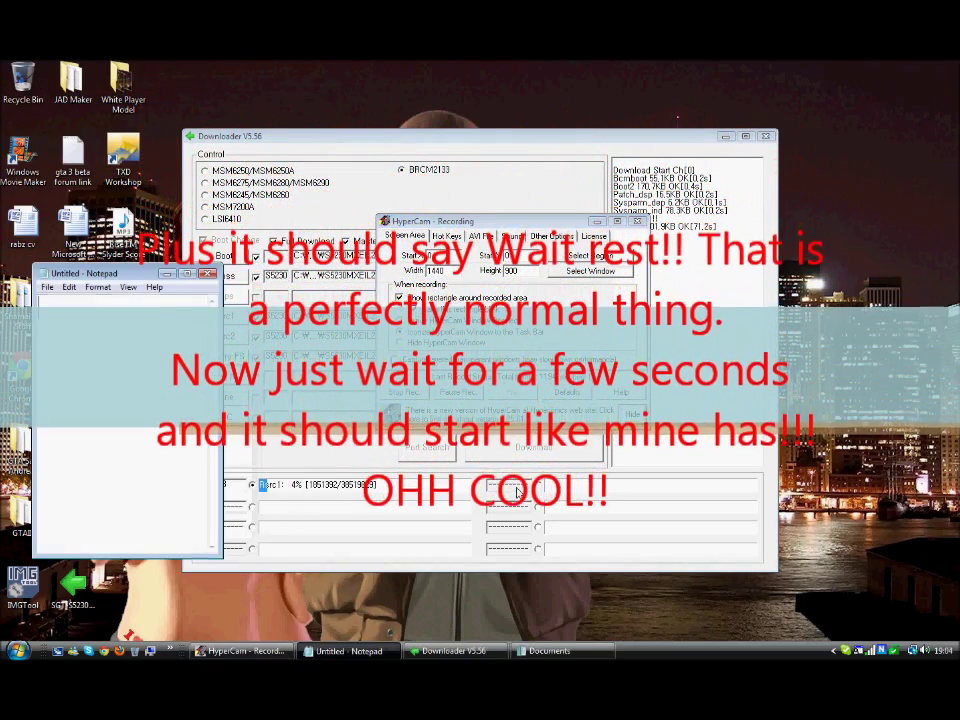
type("THIS D")
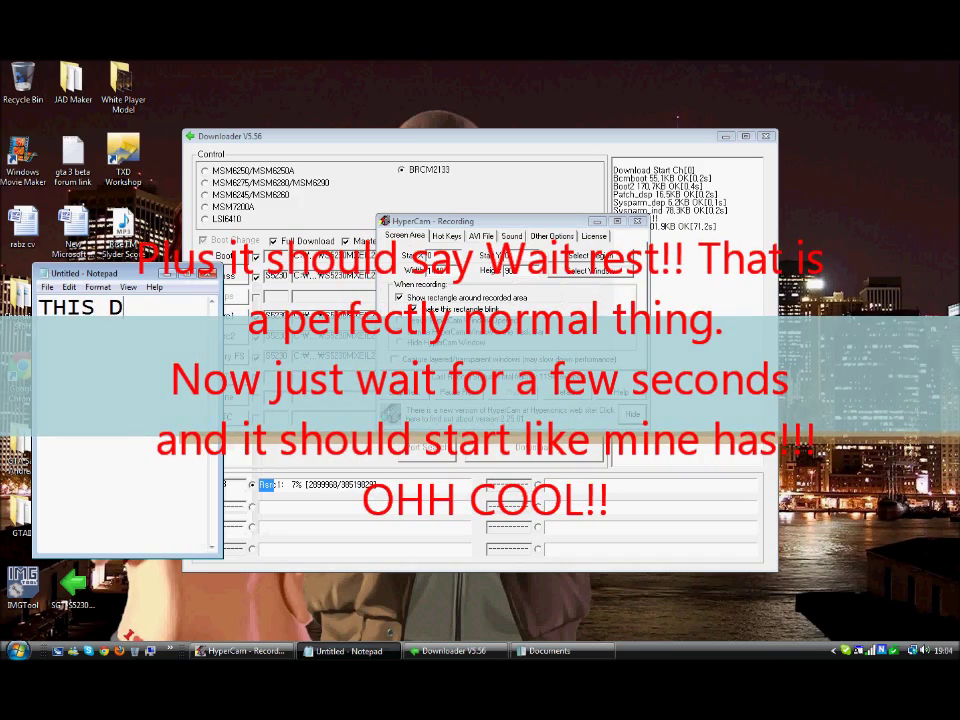
type("OES TAKE QUITE A LONG TIME APPROZ")
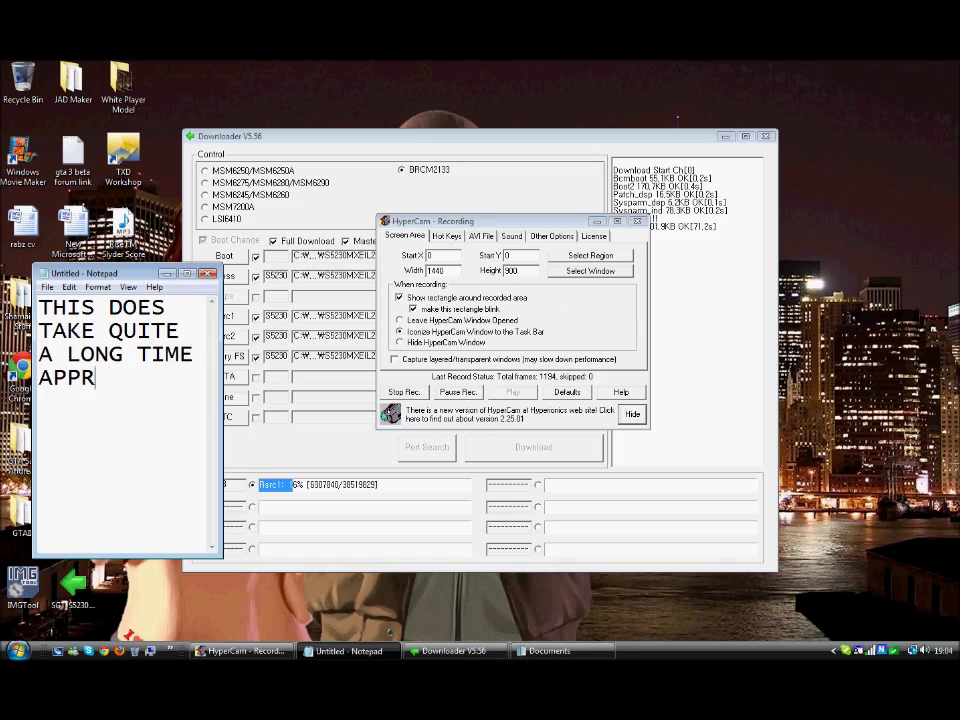
key("BackSpace")
key("BackSpace")
type("X 5 MI")
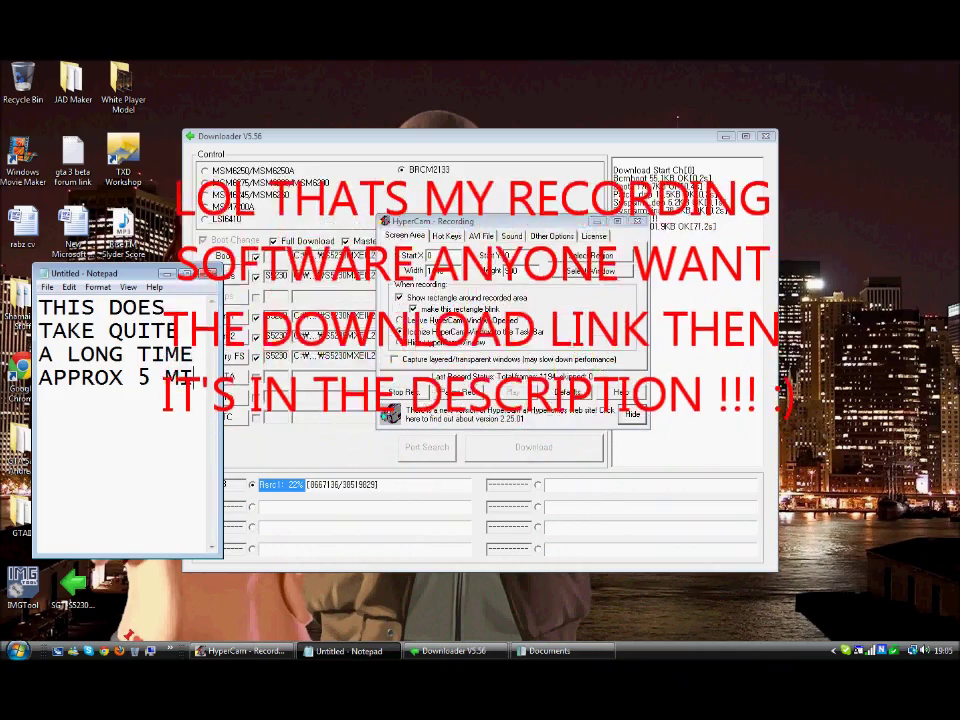
type("NS:P")
key("ctrl+a")
key("BackSpace")
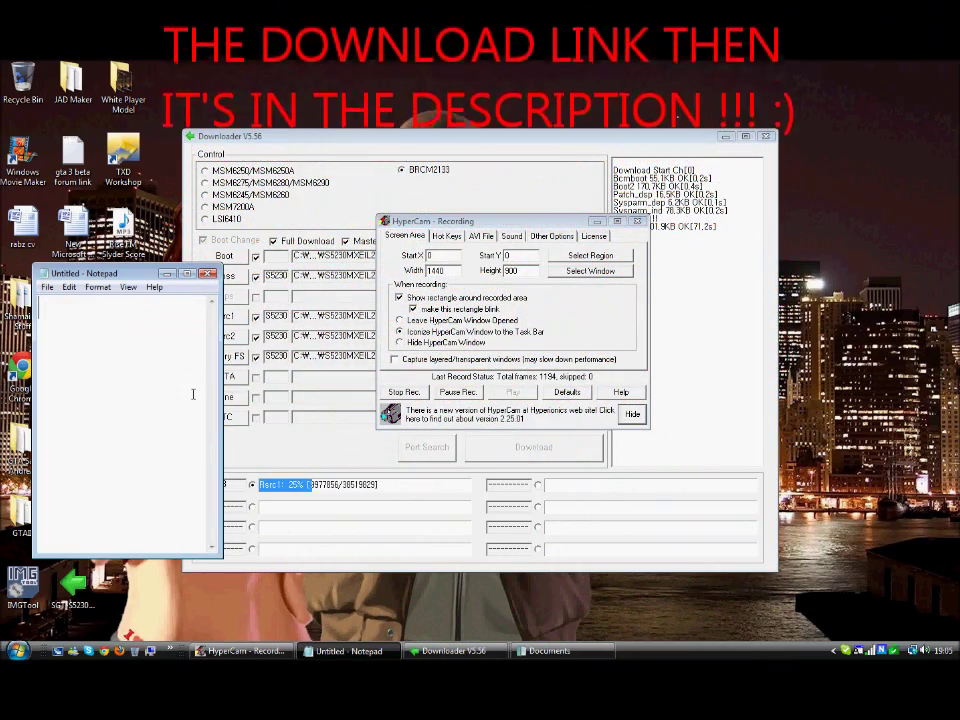
left_click(167, 273)
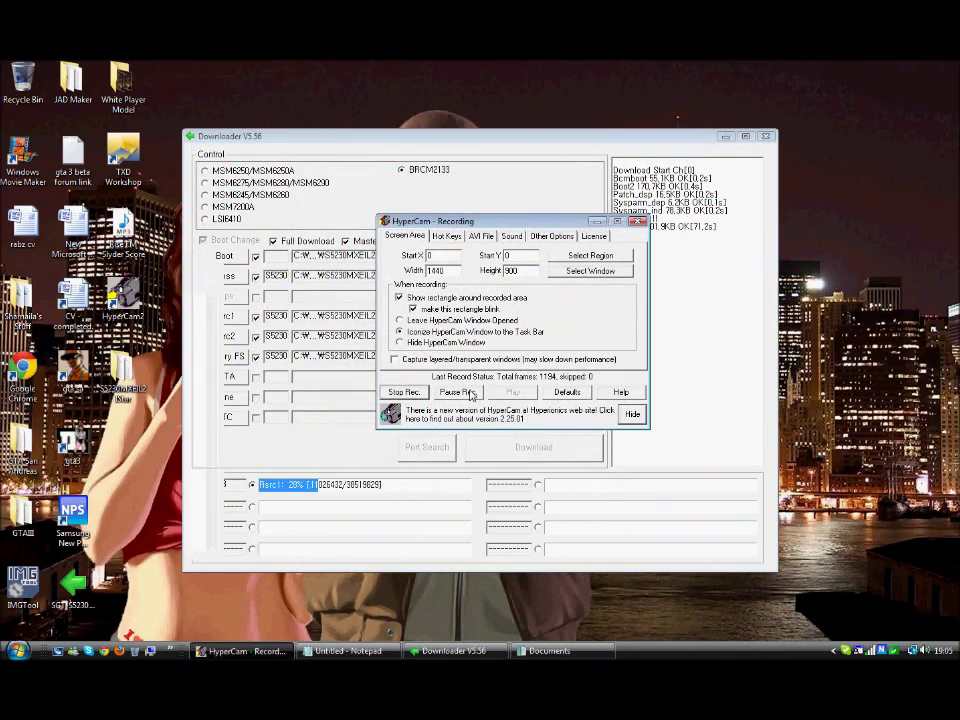
- Bring Notepad back, write "it is nearly done now:P" and clear the note
left_click(368, 650)
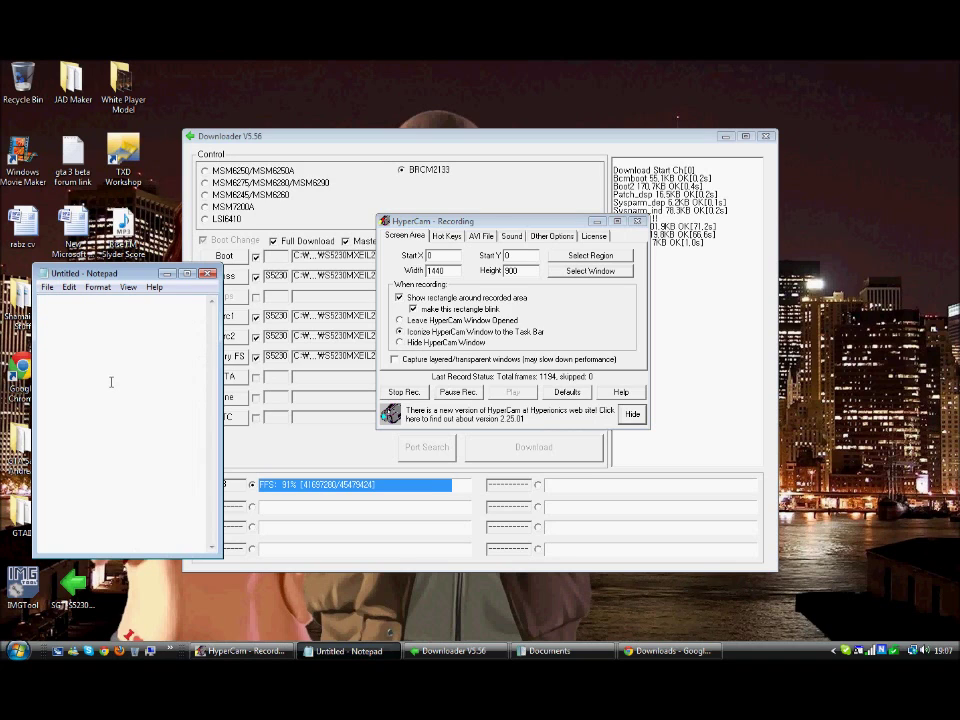
type("rly done now:P")
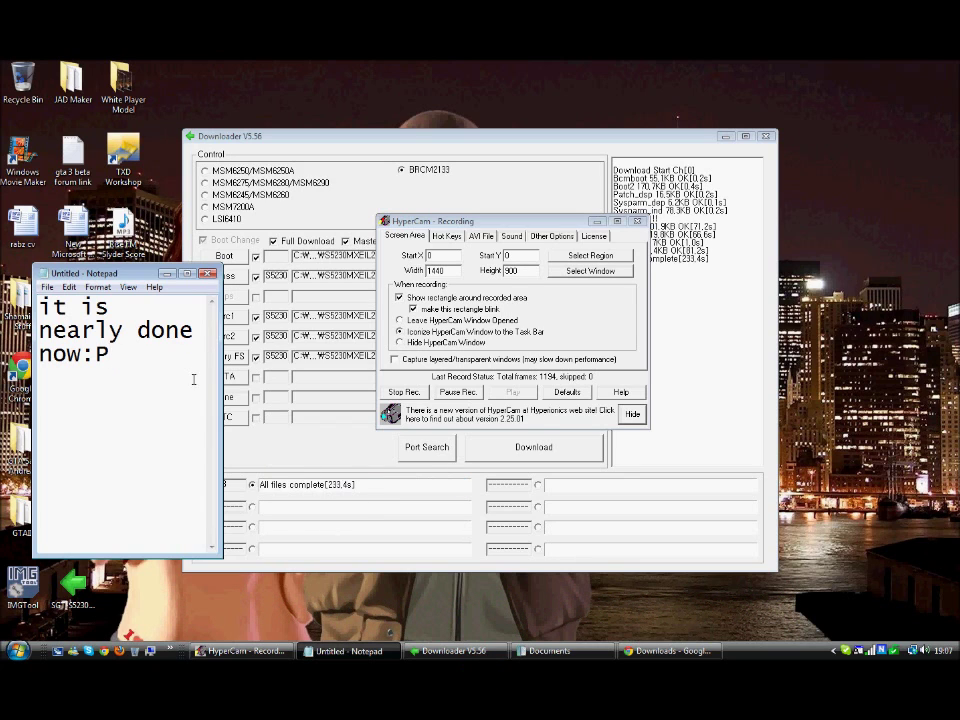
key("ctrl+a")
key("BackSpace")
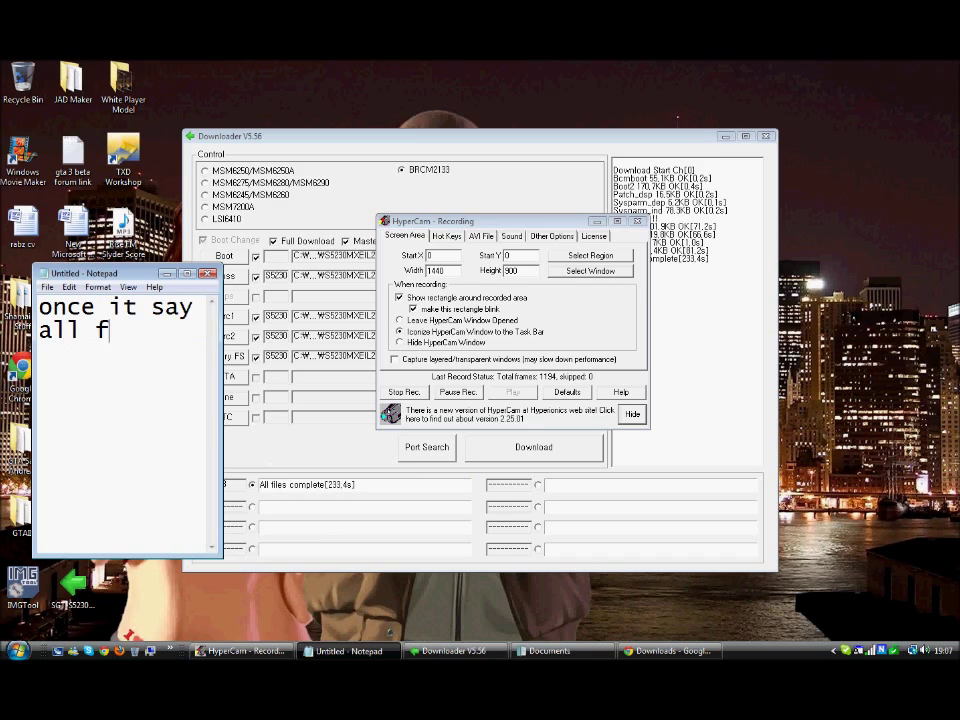
- Write "once it say all files complete then it is done :D" in the note, and clear it
type("mplete t")
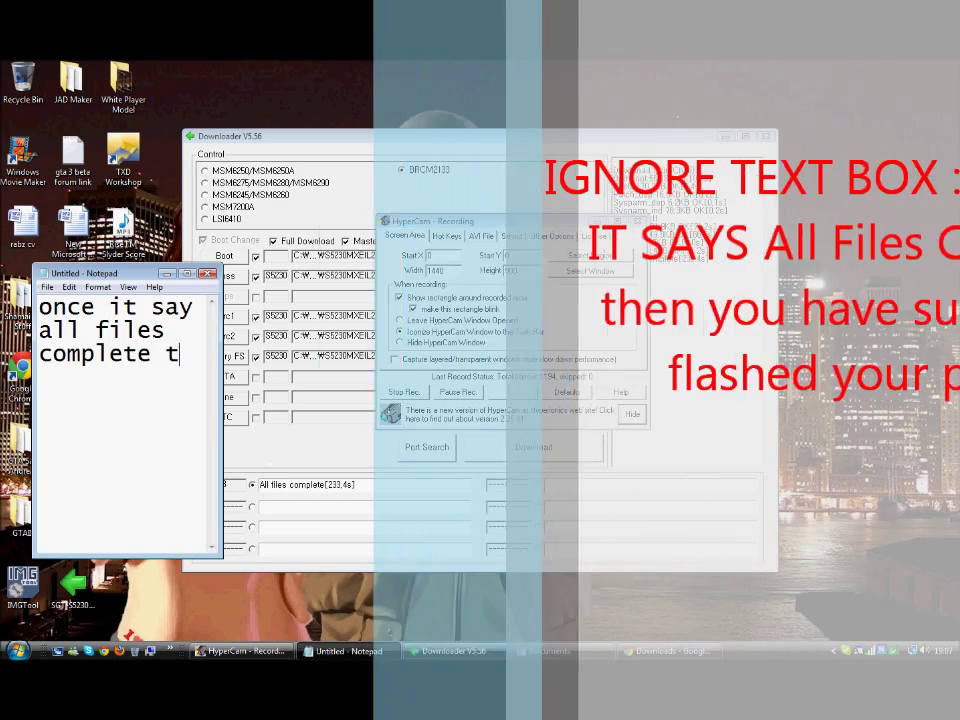
key("Return")
type("then it is")
key("Return")
type("done :D")
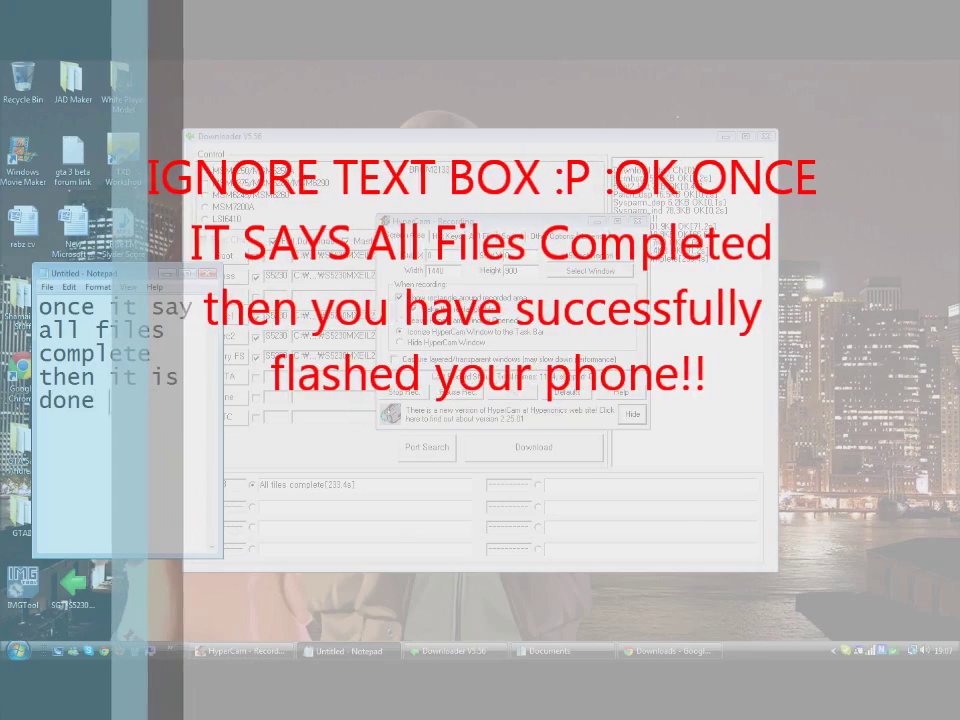
key("ctrl+a")
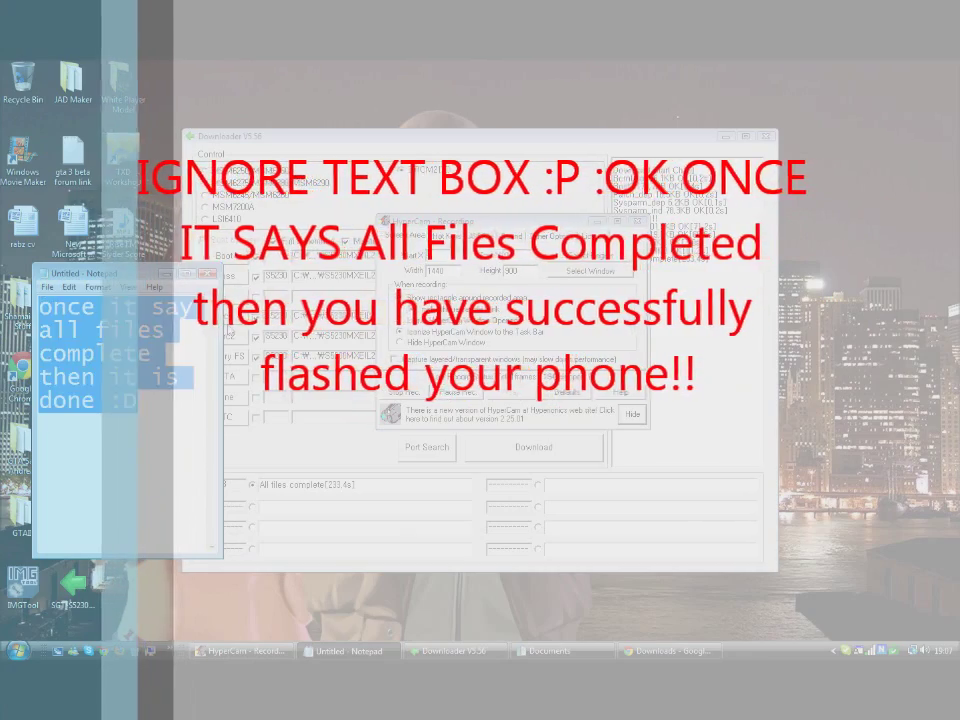
key("BackSpace")
- Write "next just unplug your phone switch off then strat up again and" in the empty Notepad note
type("n")
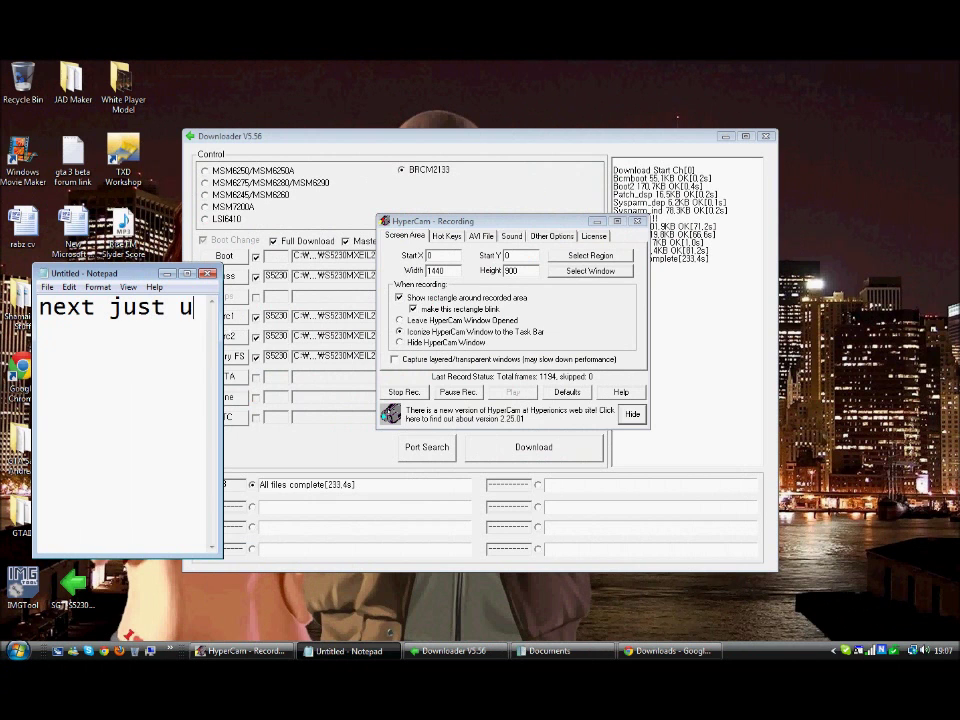
type("ext just unplug")
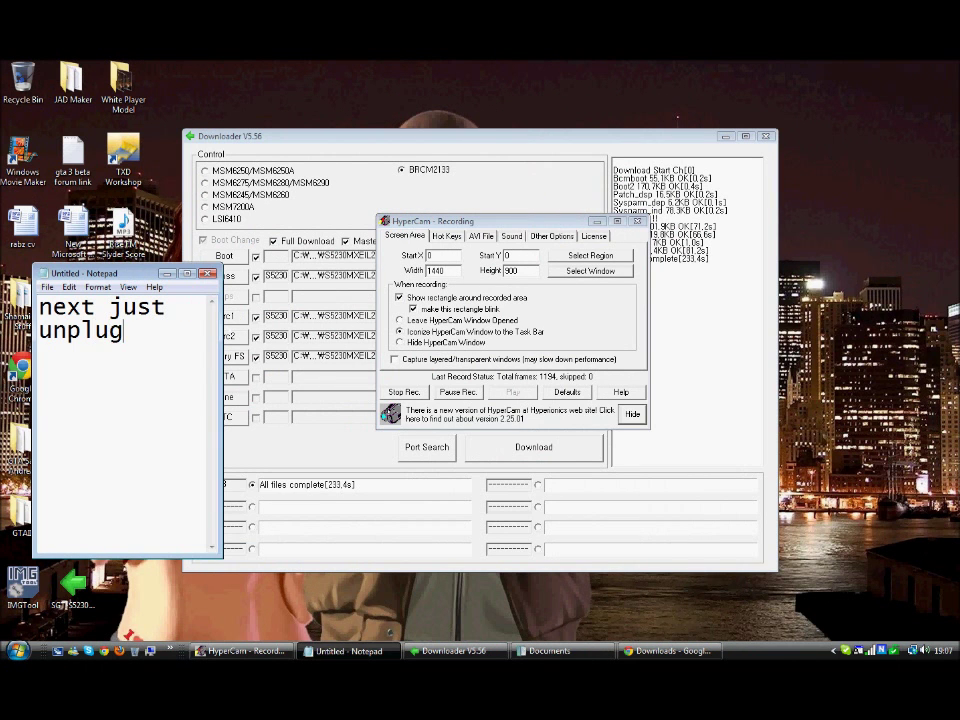
type(" your")
key("Return")
type("phone sw")
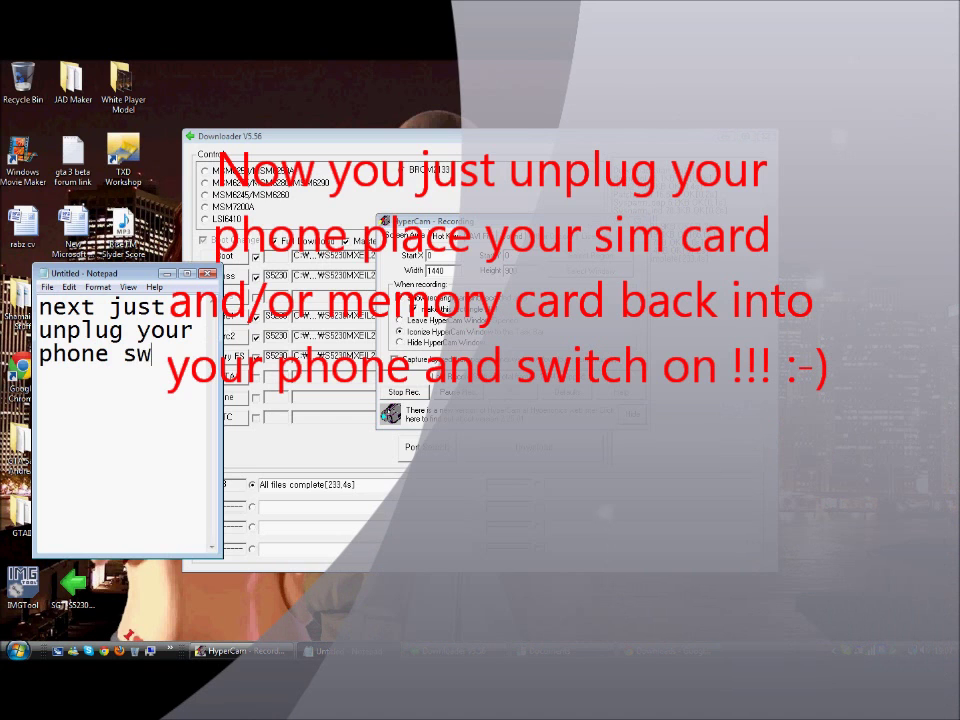
type("itch off then s")
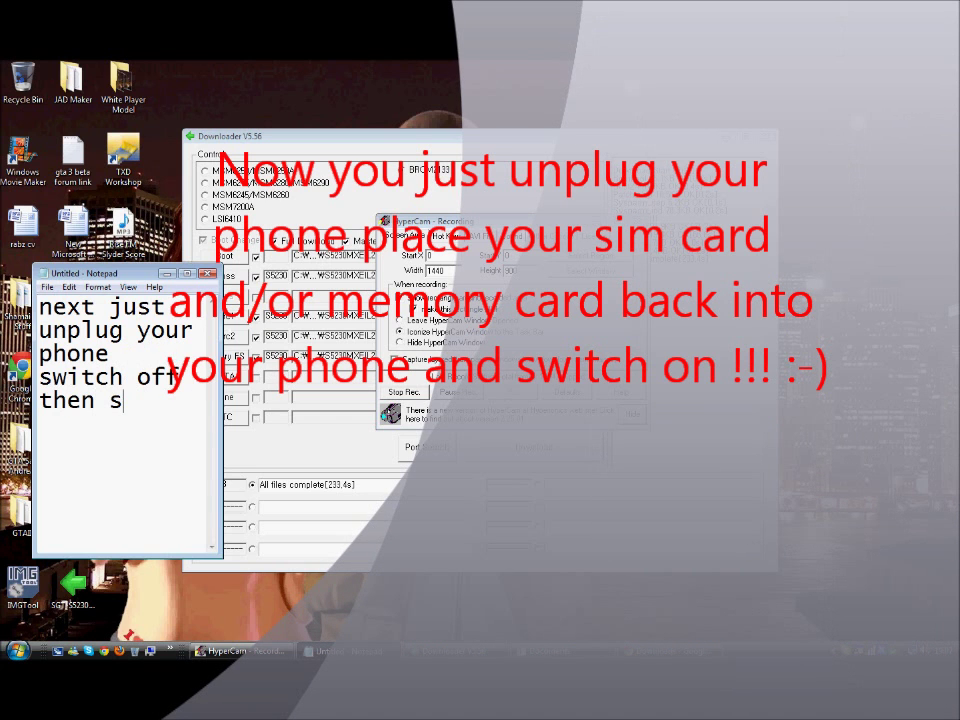
type("trat up again and ")
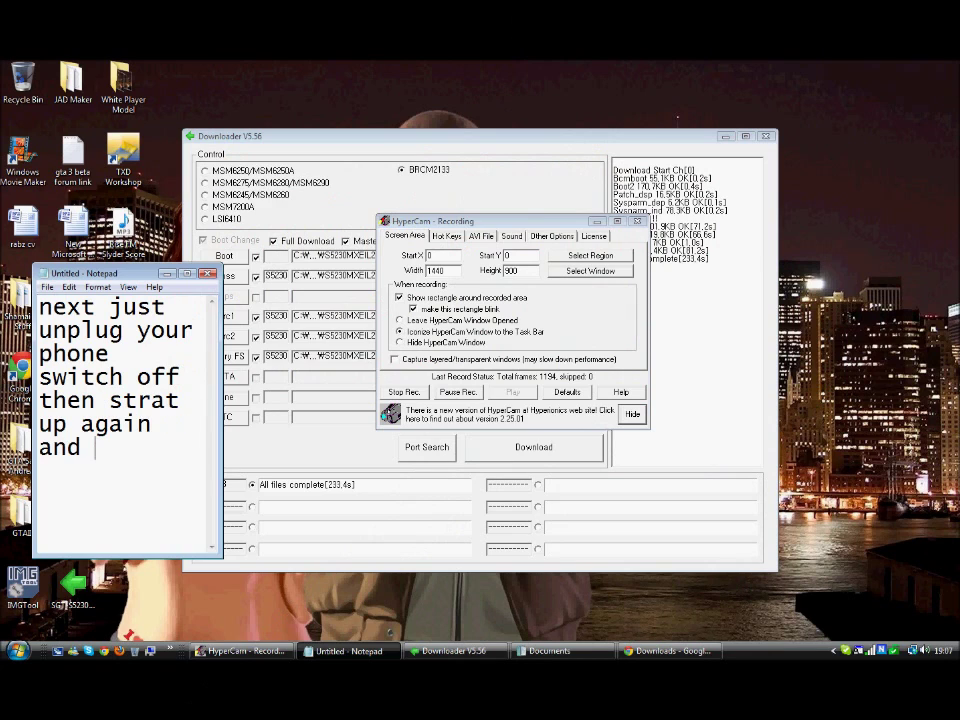
- Continue the note with "there you have flashed your phonw to play java and eerything ;D woohooo"
type("there you have falshed you")
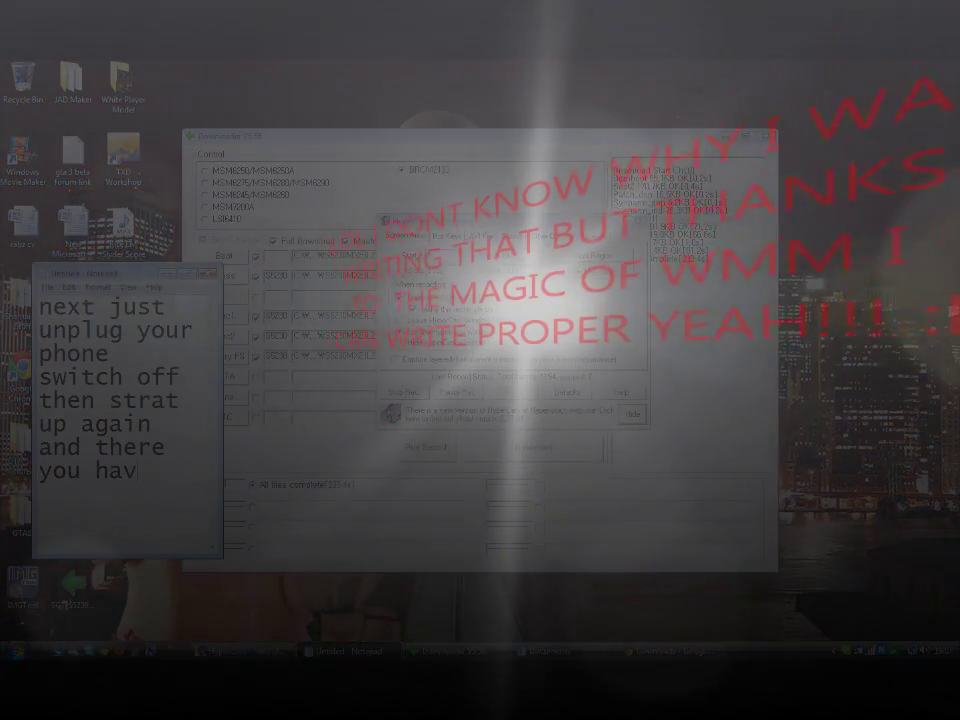
type("e fla")
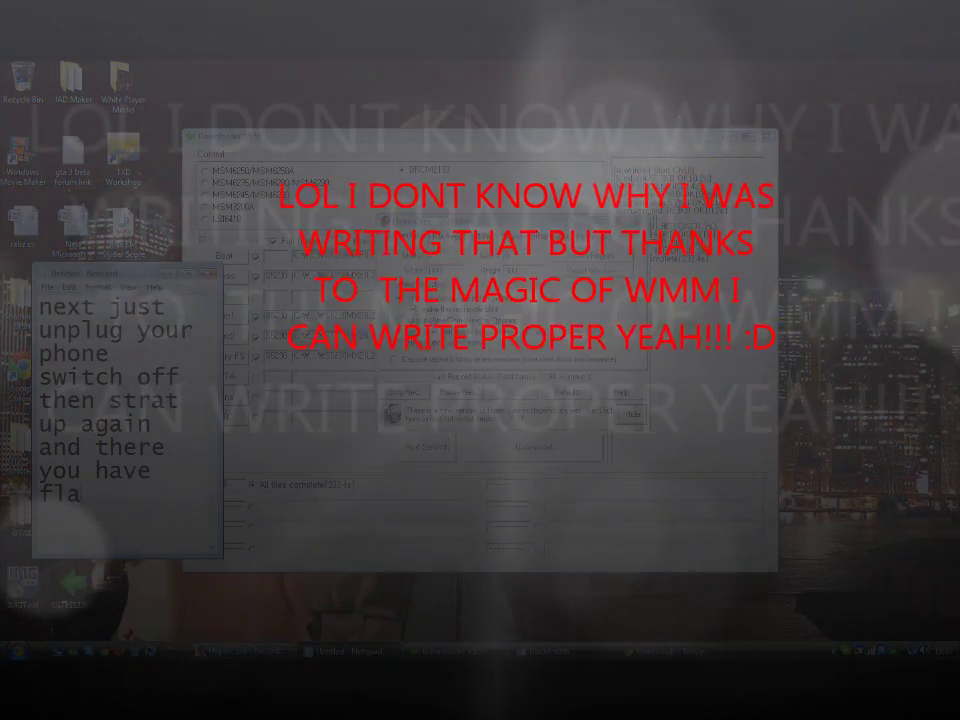
type("shed your ")
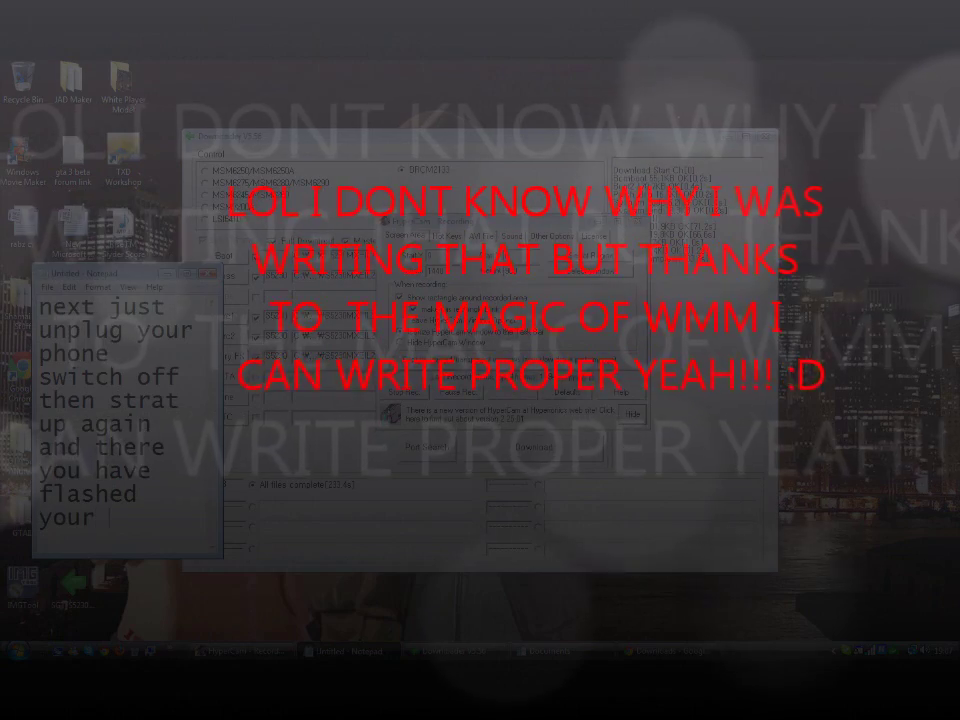
type("phonw to pla")
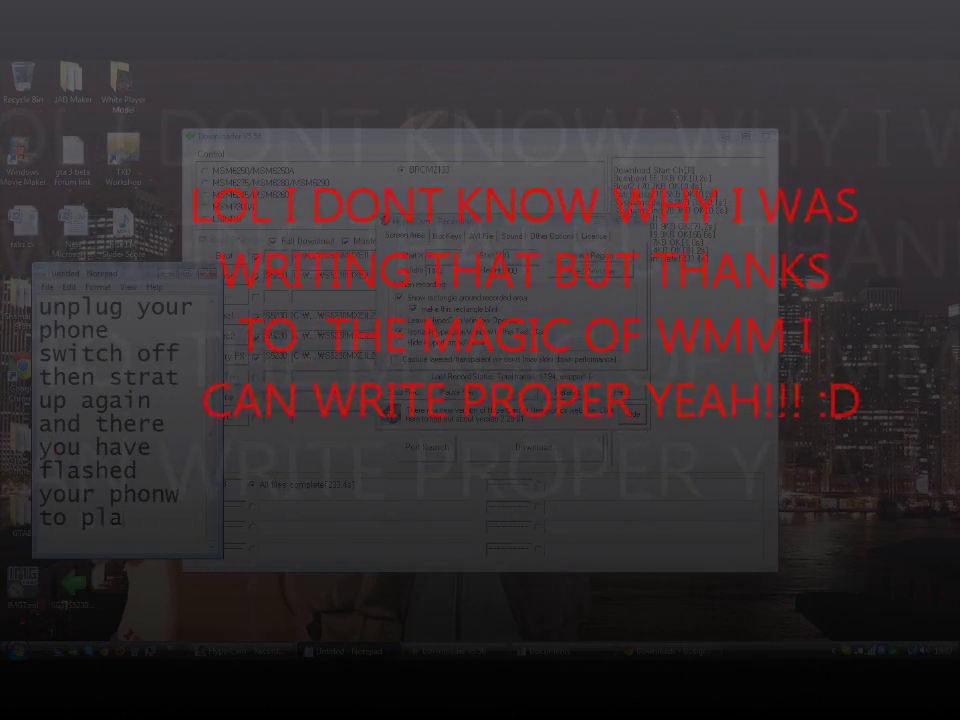
type("y java and eer")
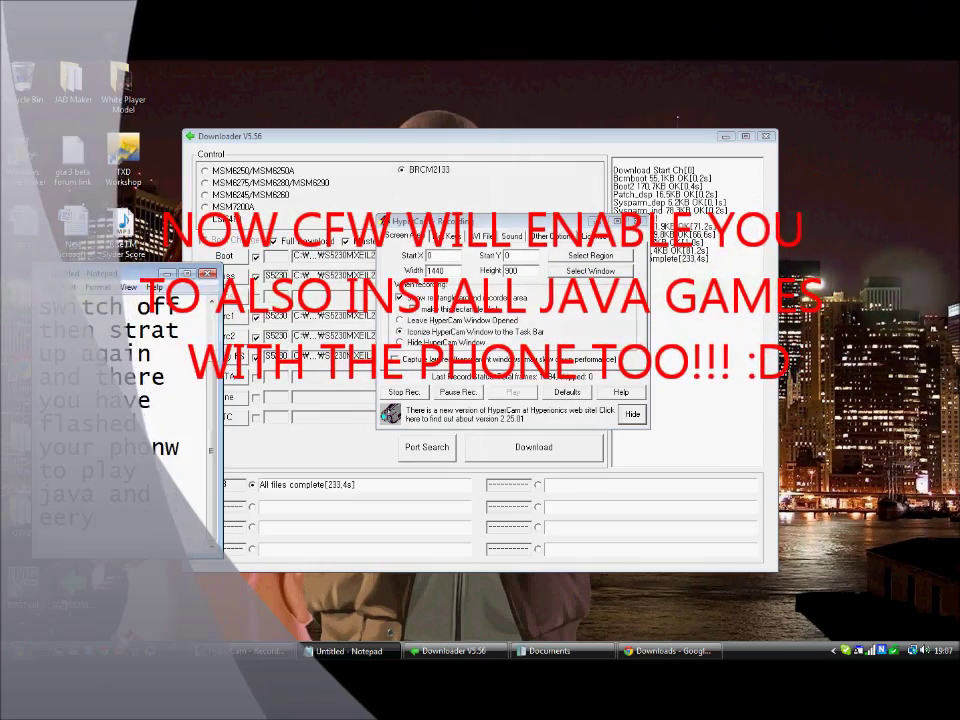
type("ything ;")
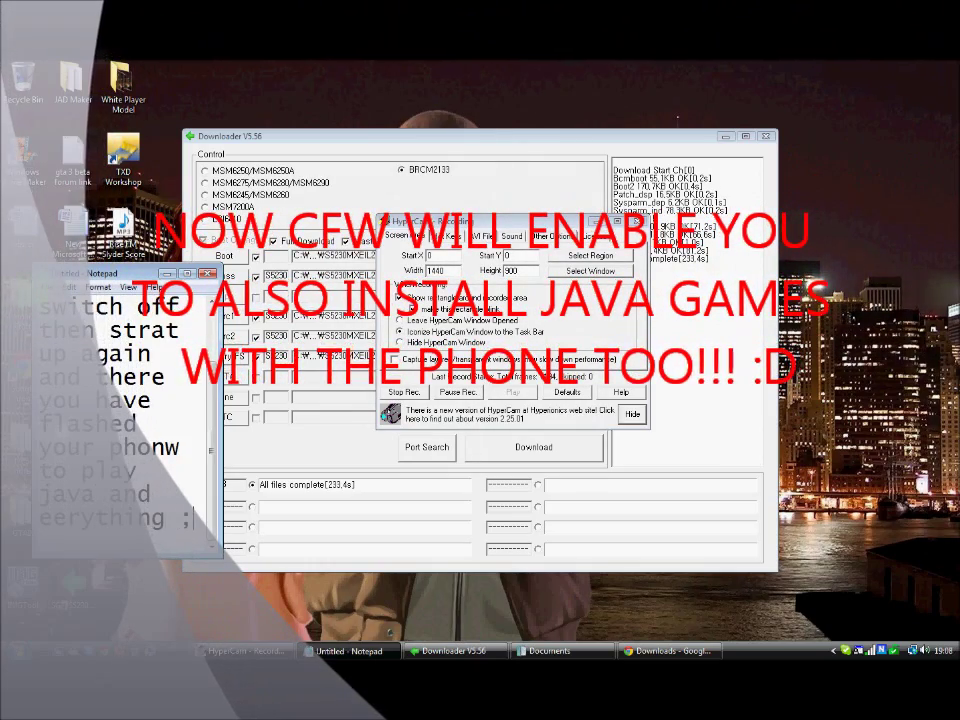
key("Return")
type(";D woohooo")
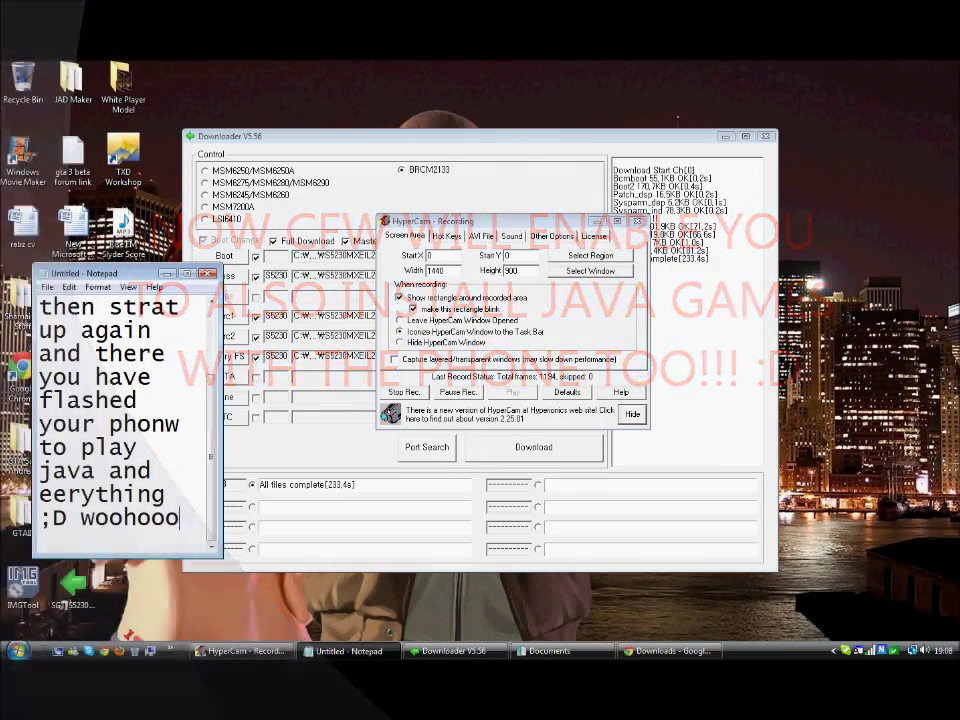
- Add the sign-off "BYE PLEASE SUBSCRIBE AND SH*T" on a new line, and clear the whole note
key("Return")
type("BYE PLEASE SUBS")
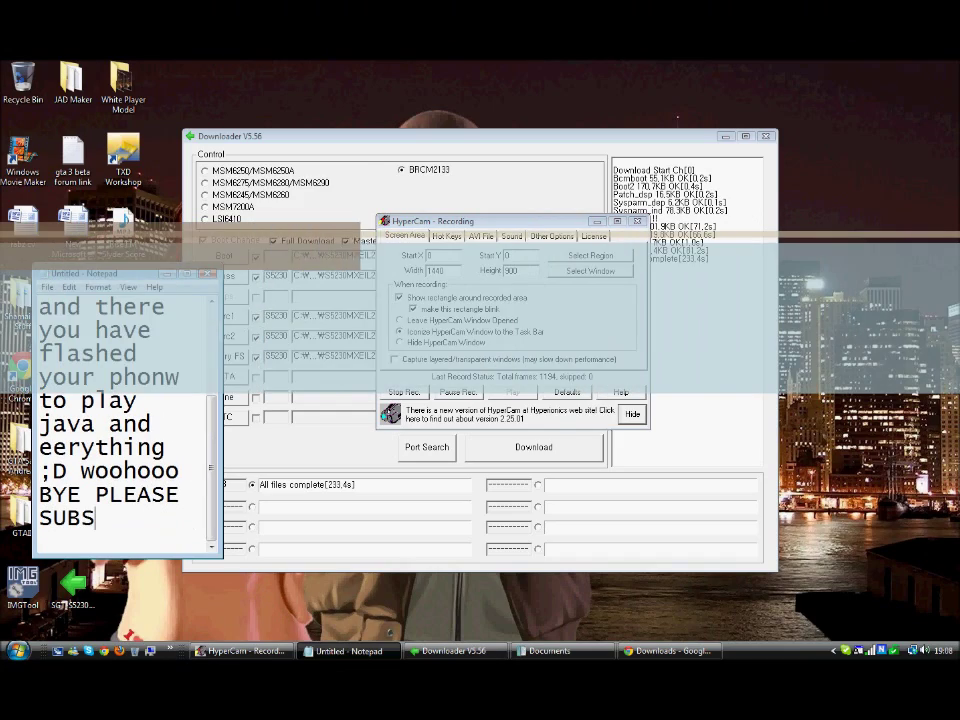
type("CRIBE AND S")
key("BackSpace")
type("D")
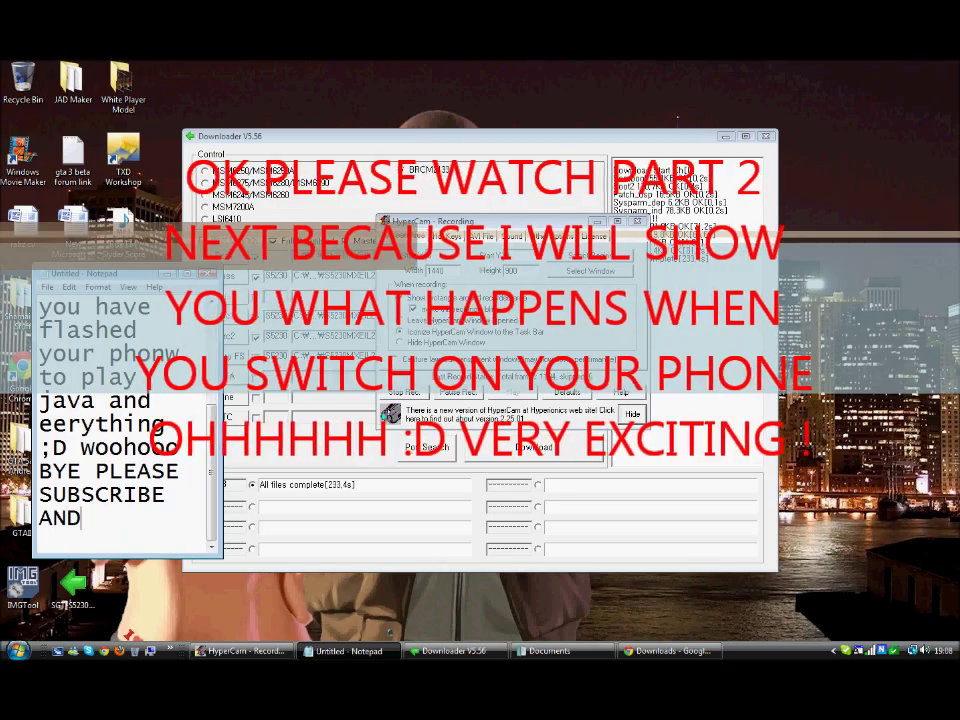
type(" SH*T")
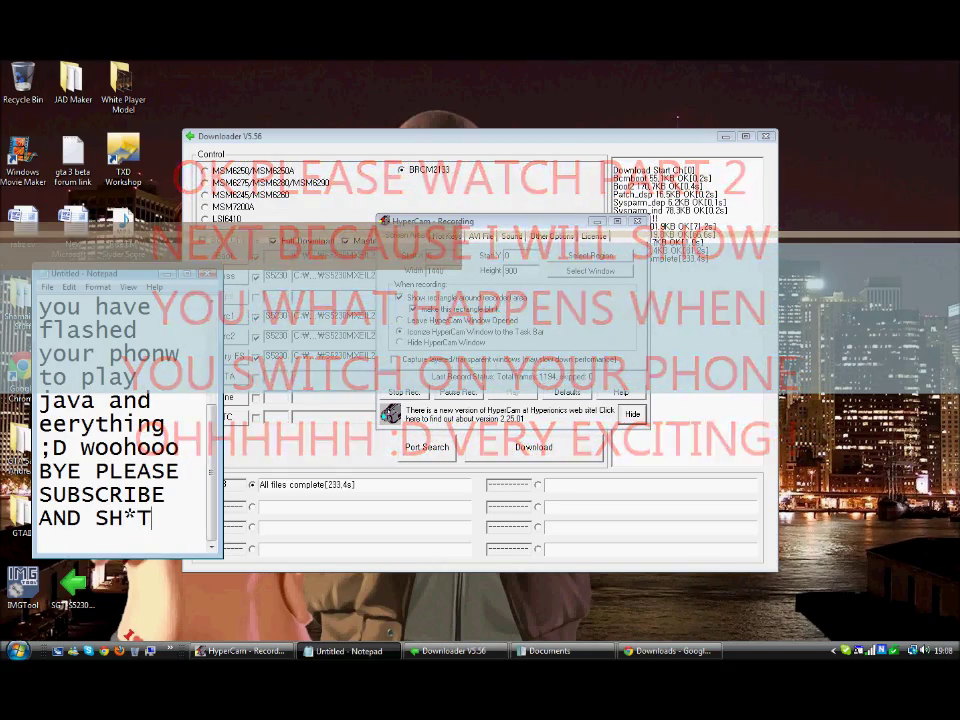
key("ctrl+a")
key("Delete")
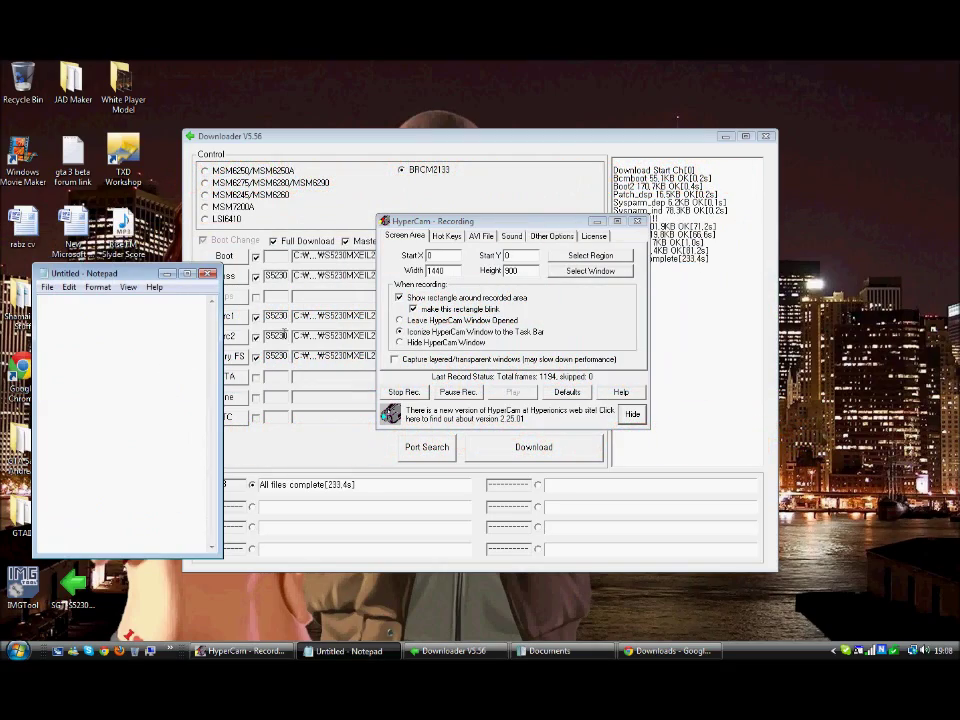